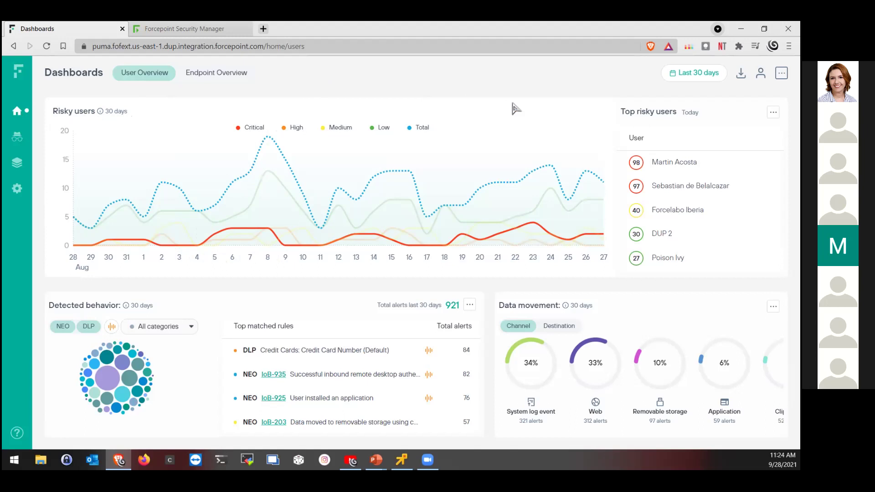
# Open the investigation of the highest-ranked user under Top risky users and show that user's User Insights
pyautogui.moveTo(709, 117); pyautogui.dragTo(621, 112)
pyautogui.click(664, 112)
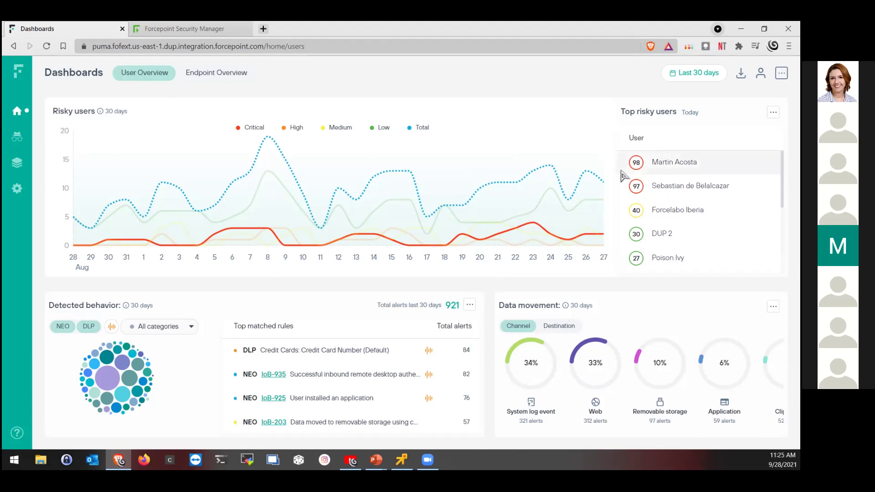
pyautogui.click(637, 164)
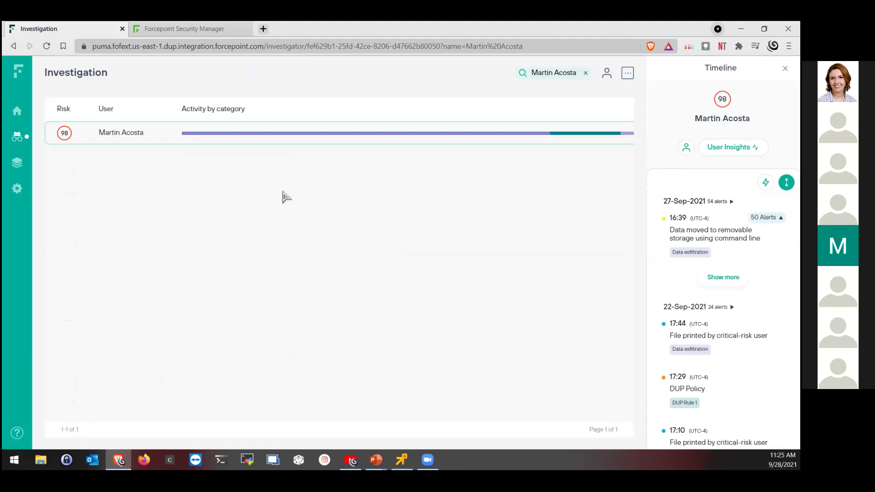
pyautogui.click(728, 147)
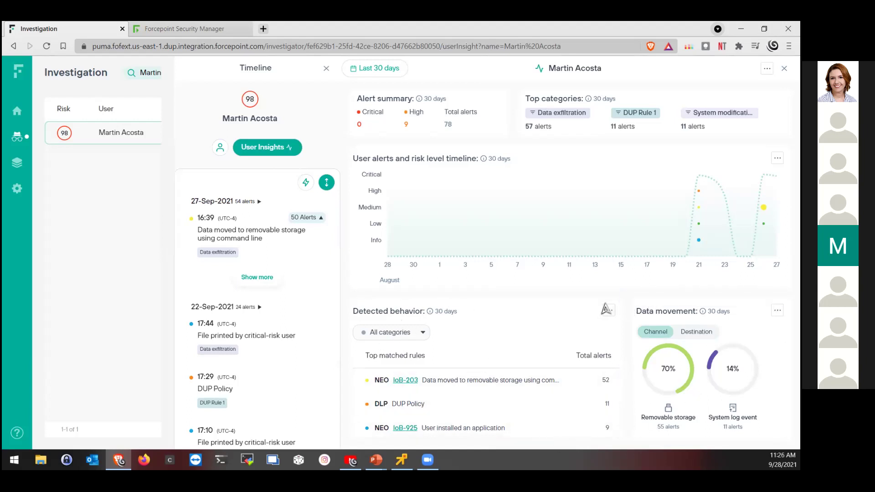
# Expand the 27-Sep-2021 alerts in the timeline and show the risk impact of the 16:39 command-line data movement alert
pyautogui.click(244, 227)
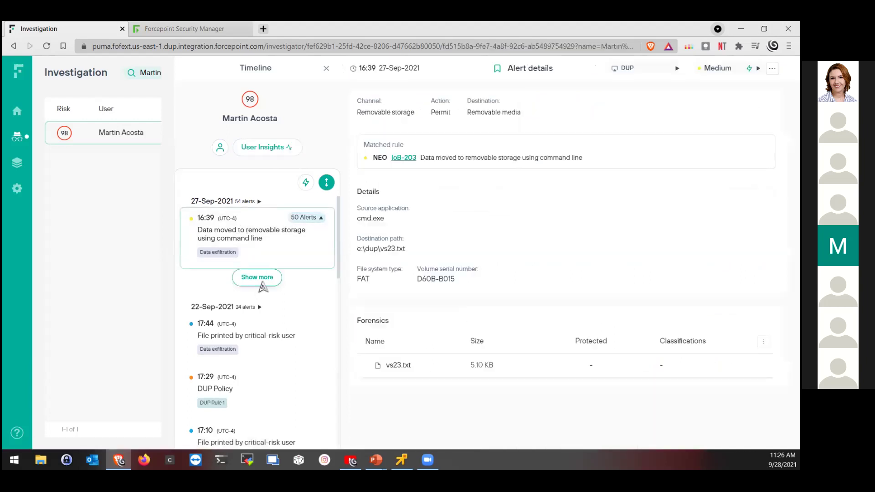
pyautogui.click(250, 278)
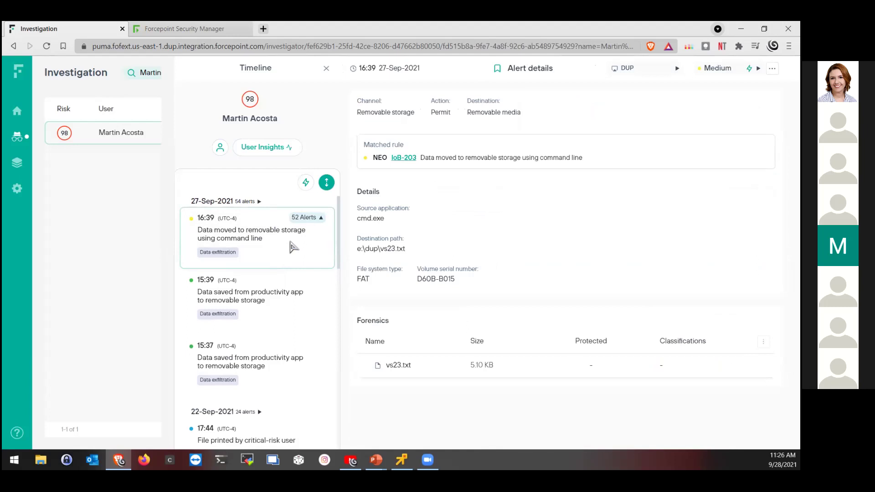
pyautogui.click(299, 217)
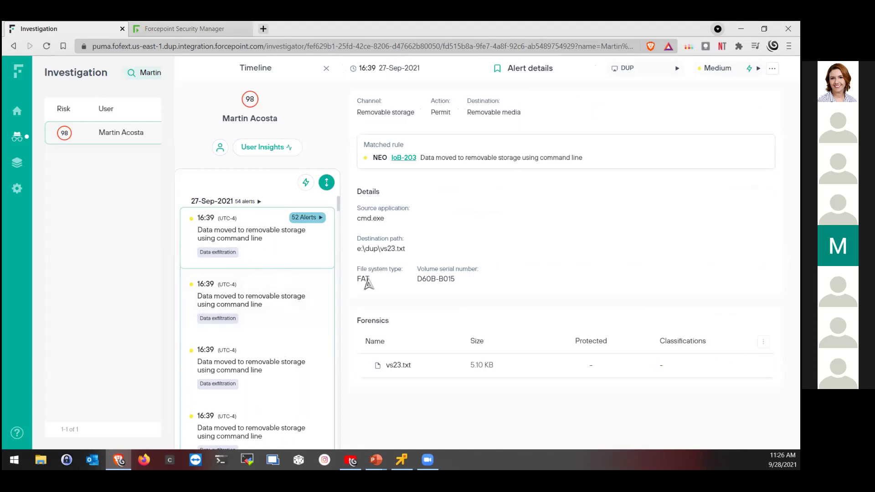
pyautogui.click(754, 68)
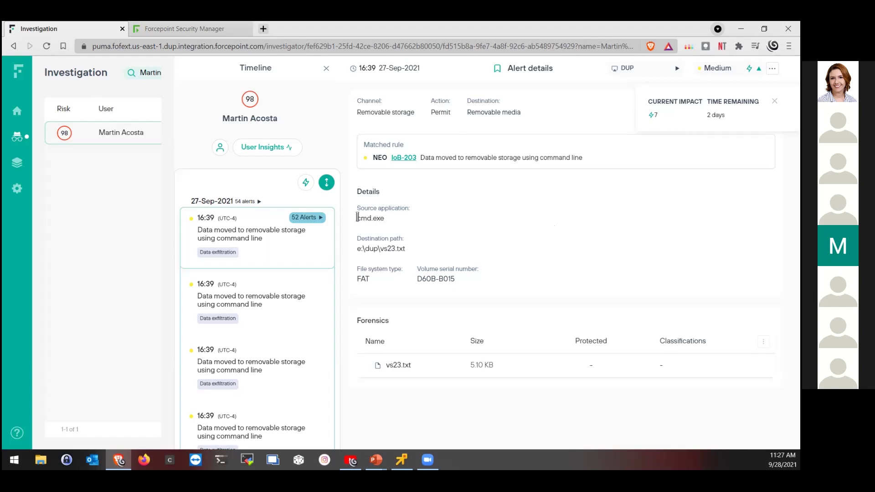
# Examine the alert's source application, destination path, volume serial number, file system type, and the forensics file's name and size
pyautogui.doubleClick(390, 221)
pyautogui.moveTo(356, 250); pyautogui.dragTo(411, 252)
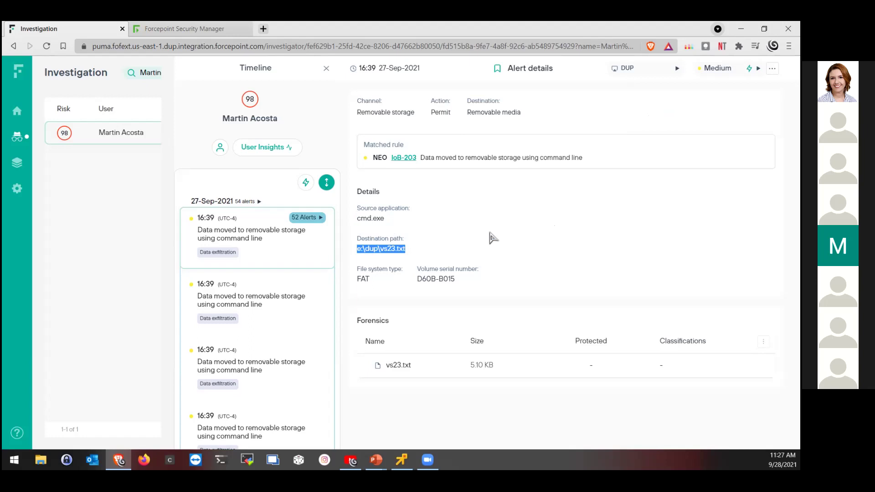
pyautogui.moveTo(416, 277); pyautogui.dragTo(468, 283)
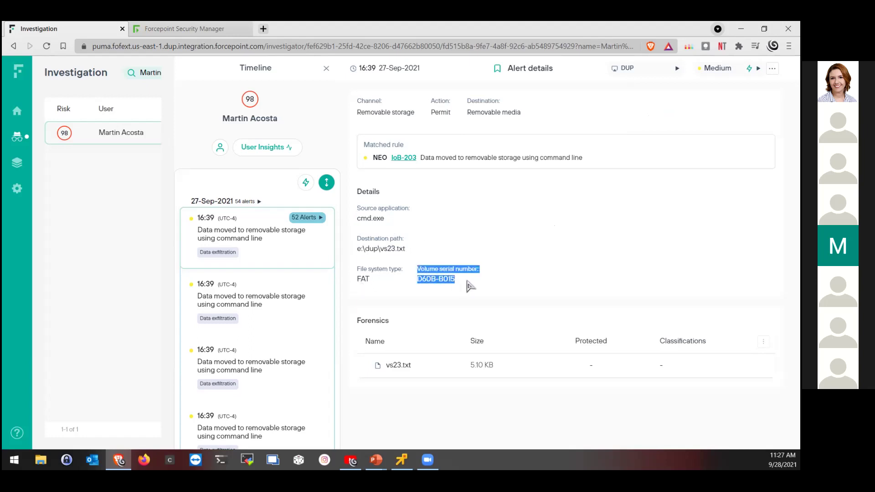
pyautogui.click(470, 286)
pyautogui.moveTo(396, 279); pyautogui.dragTo(363, 279)
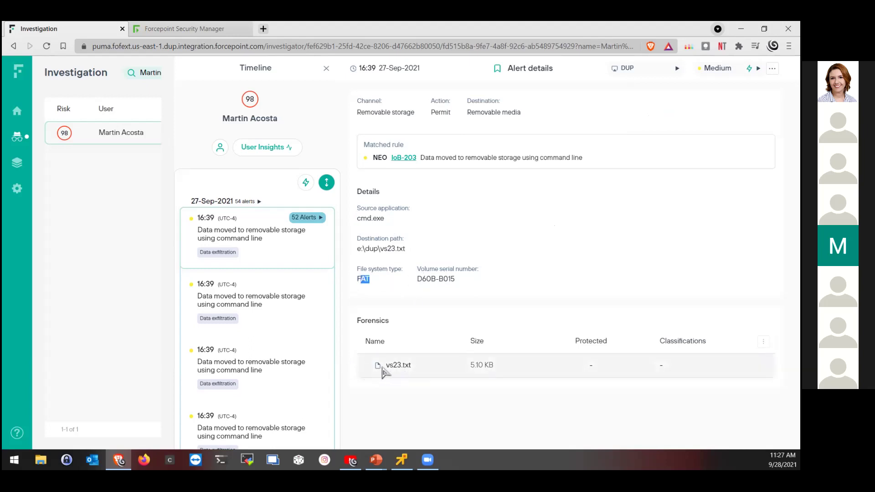
pyautogui.moveTo(382, 367); pyautogui.dragTo(502, 367)
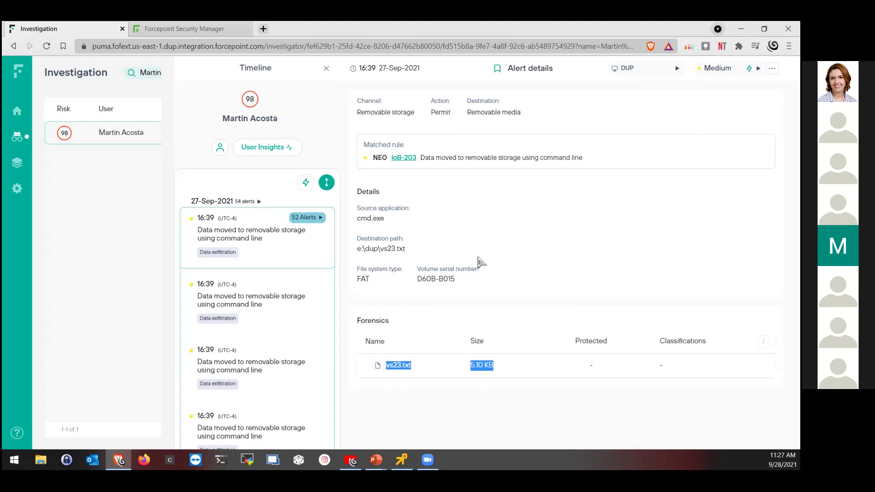
# Review the older timeline alerts, opening the 27-Sep-2021 15:39 removable-storage alert and the 22-Sep-2021 17:44 file-printed alert
pyautogui.scroll(-1, 293, 287)
pyautogui.scroll(-2, 293, 287)
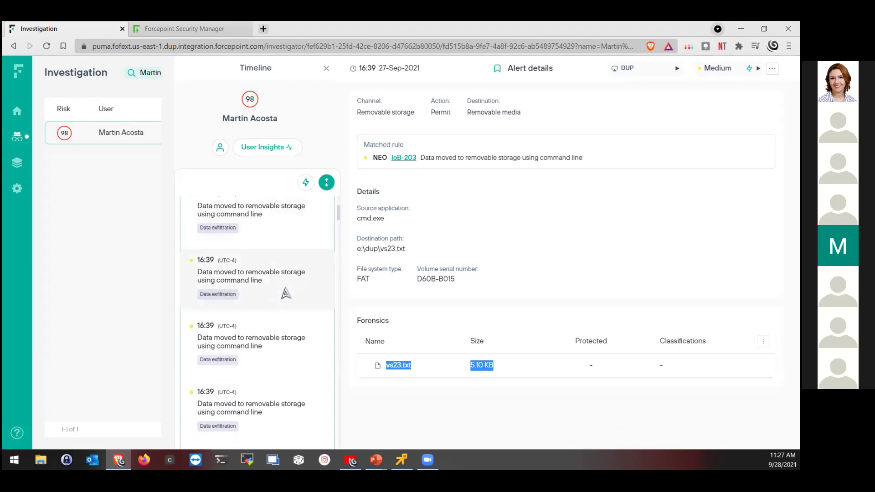
pyautogui.scroll(-2, 285, 293)
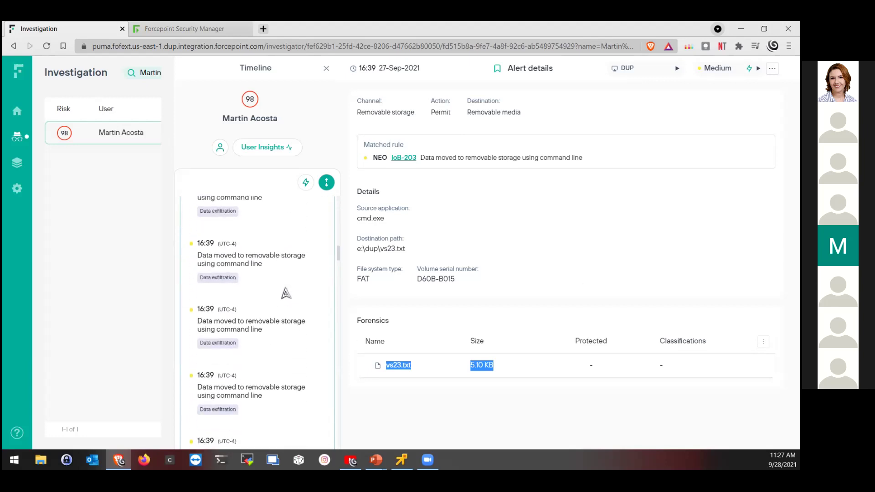
pyautogui.scroll(-5, 286, 293)
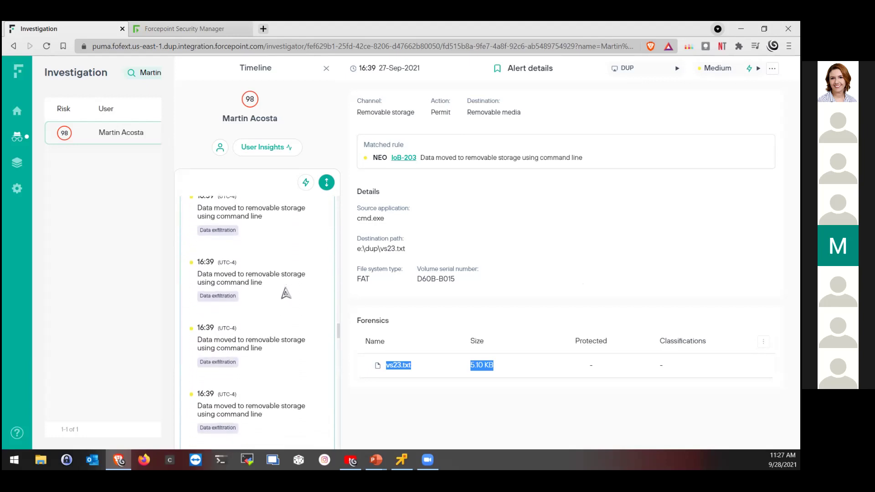
pyautogui.scroll(-6, 286, 293)
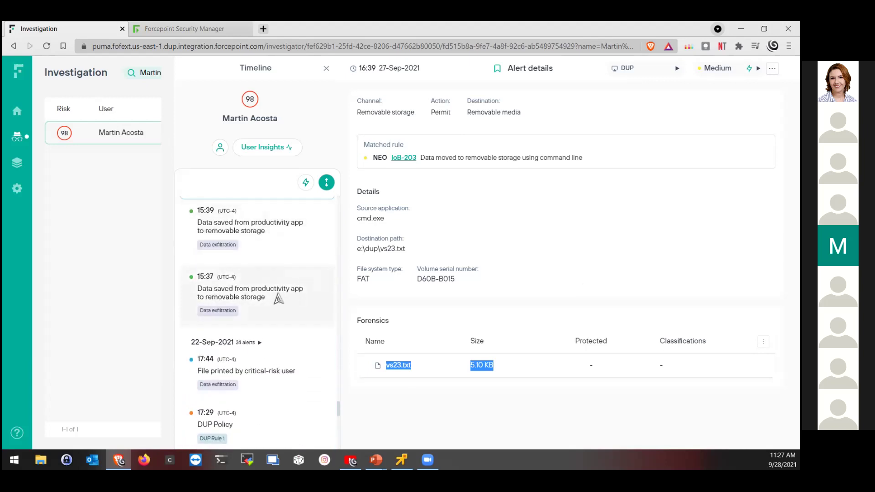
pyautogui.click(276, 247)
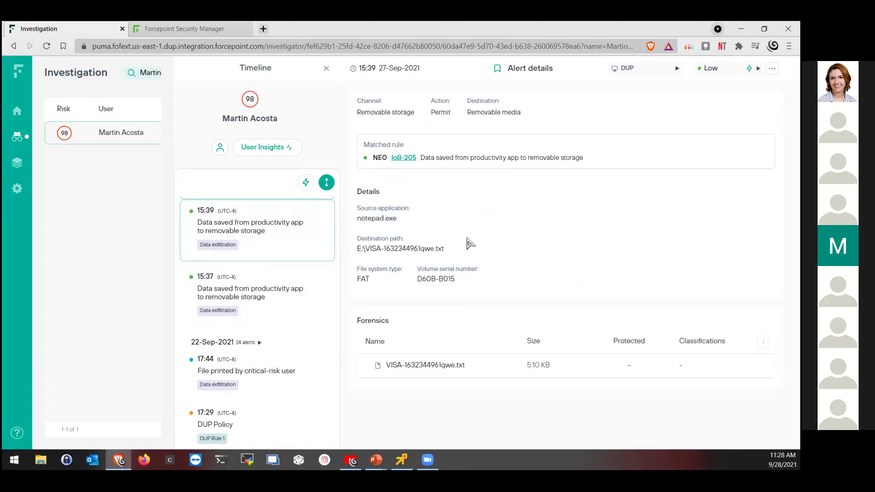
pyautogui.scroll(-2, 287, 326)
pyautogui.click(288, 317)
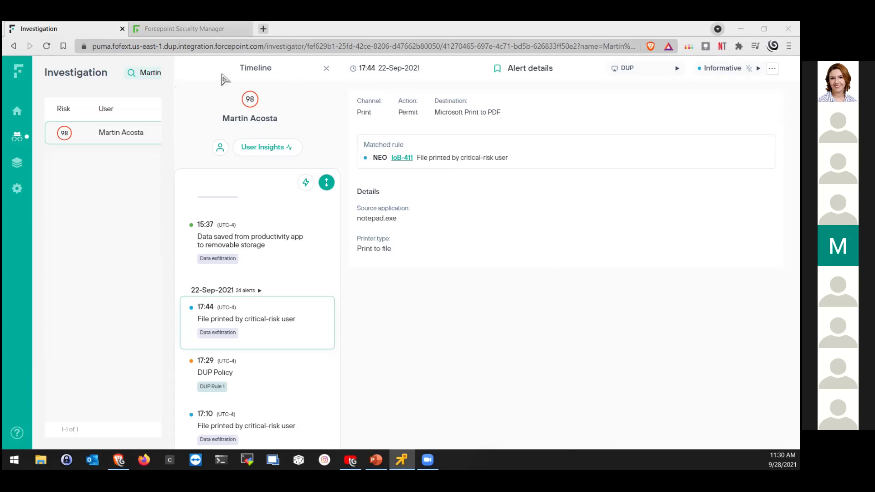
# Close the user's timeline and search the investigation list for "dup"
pyautogui.click(326, 69)
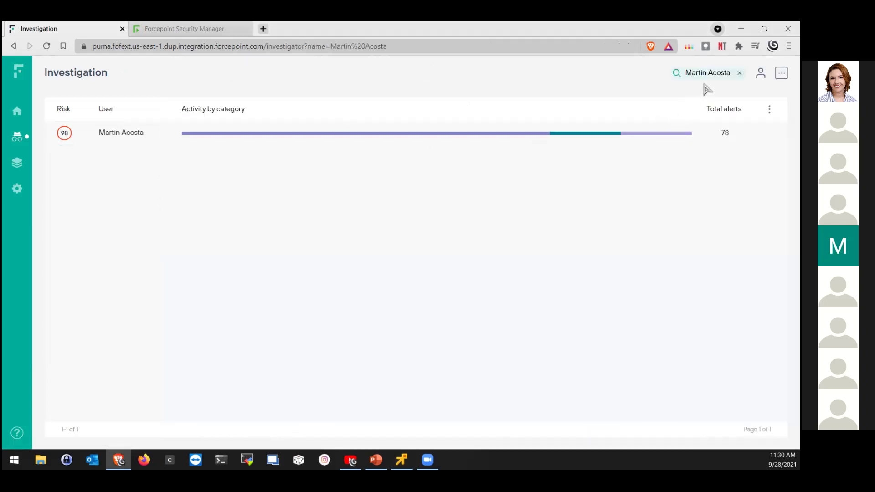
pyautogui.click(708, 74)
pyautogui.moveTo(707, 74); pyautogui.dragTo(658, 77)
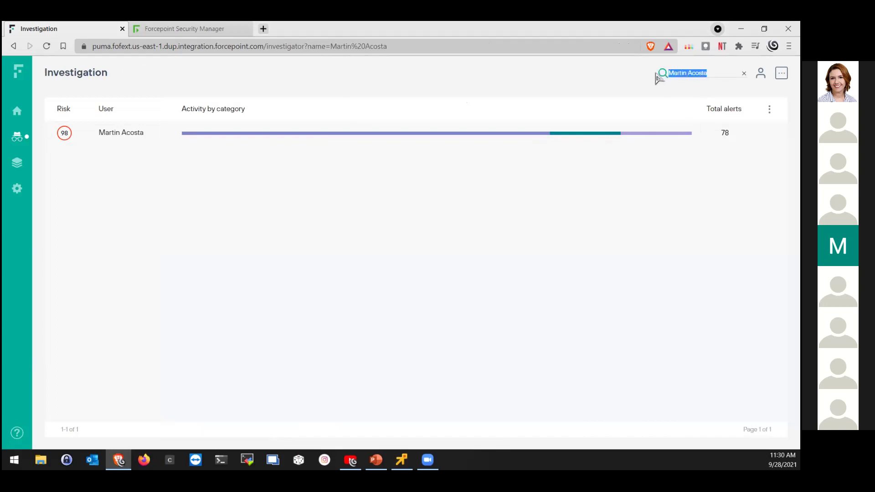
pyautogui.press('BackSpace')
pyautogui.write('dup')
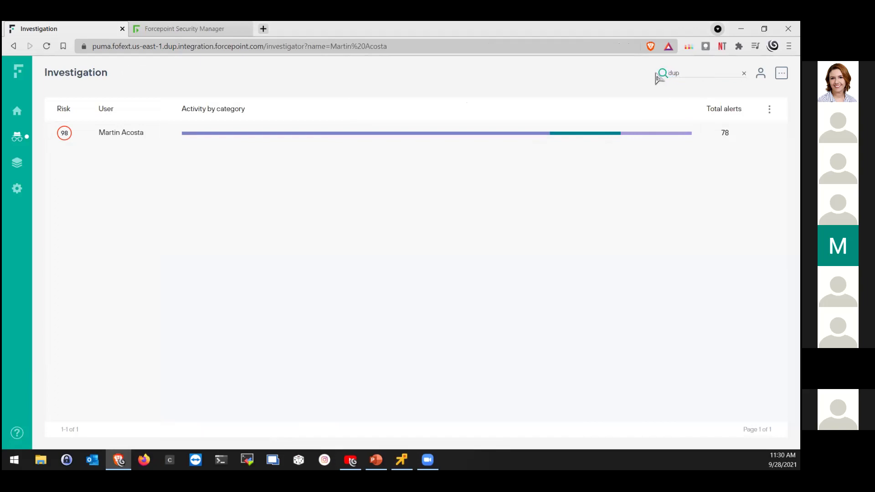
pyautogui.press('Return')
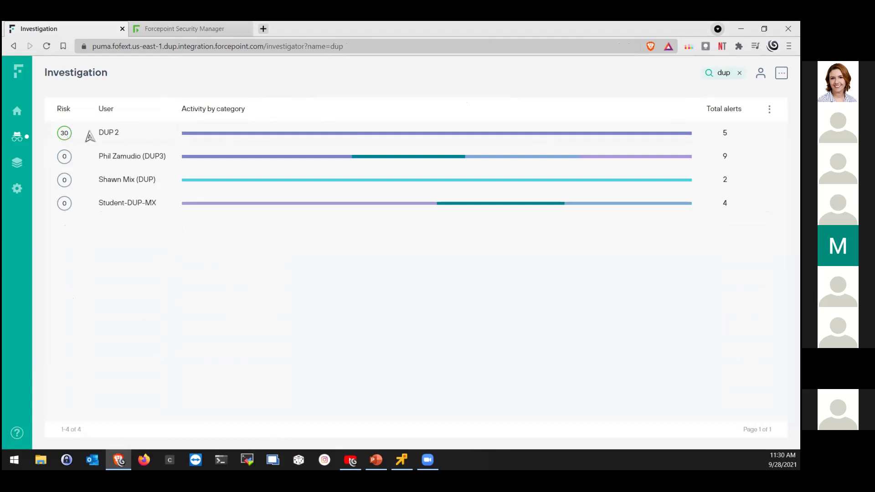
# Open the User Insights of DUP 2 and the details of the 27-Sep-2021 18:00 command-line data movement alert
pyautogui.click(64, 135)
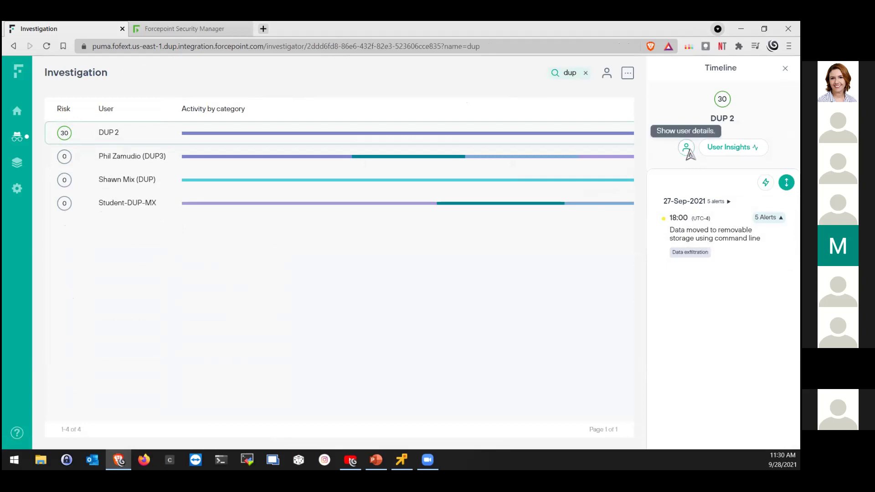
pyautogui.click(732, 147)
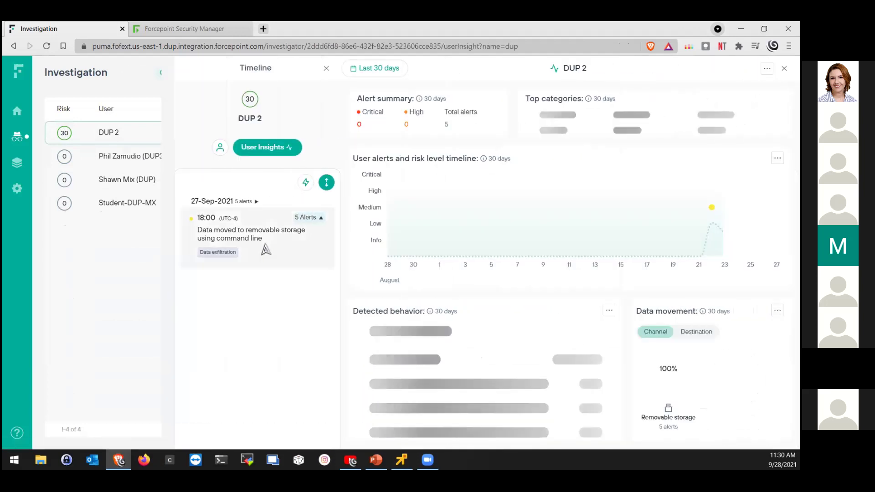
pyautogui.click(287, 229)
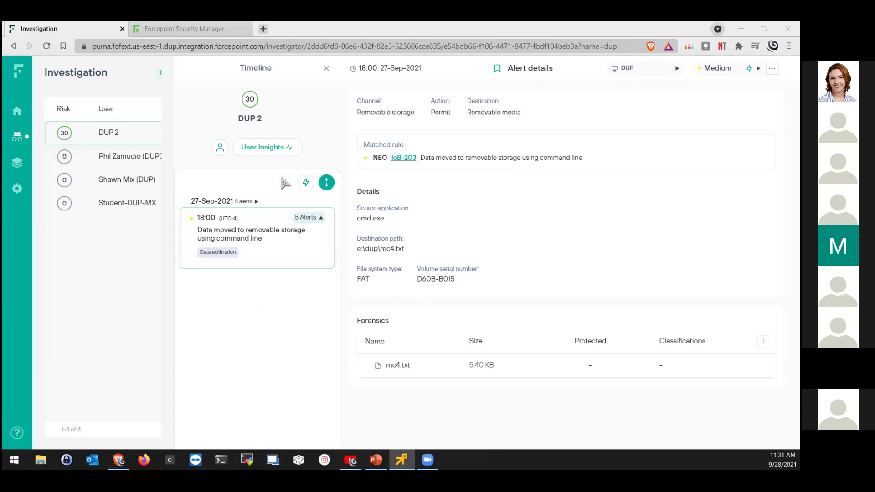
# Reload the DUP 2 alert page repeatedly to check for new alerts
pyautogui.click(46, 46)
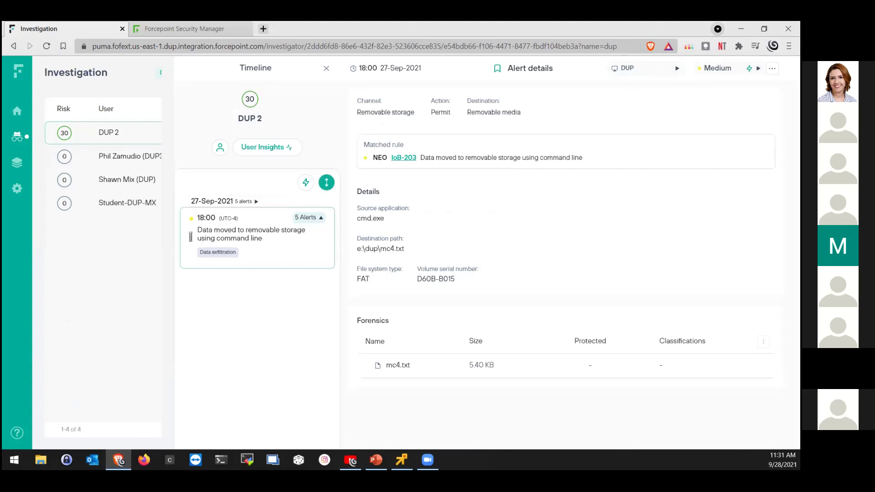
pyautogui.hotkey('alt', 'Tab')
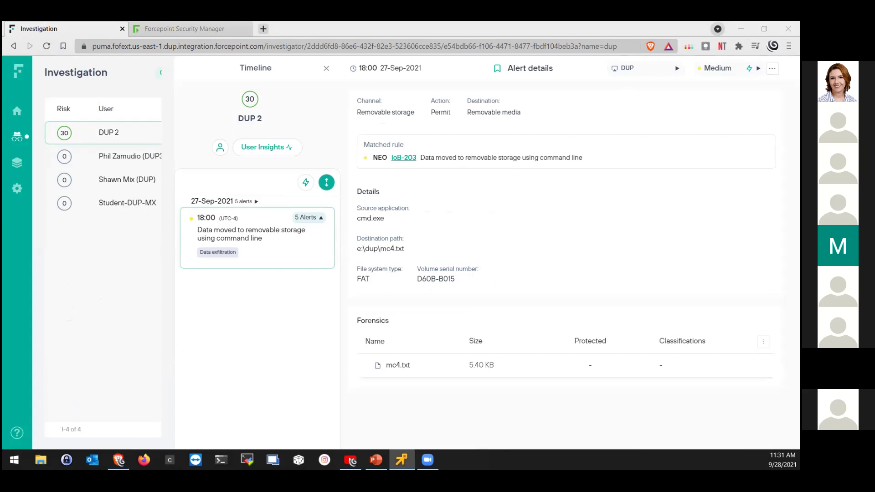
pyautogui.click(47, 46)
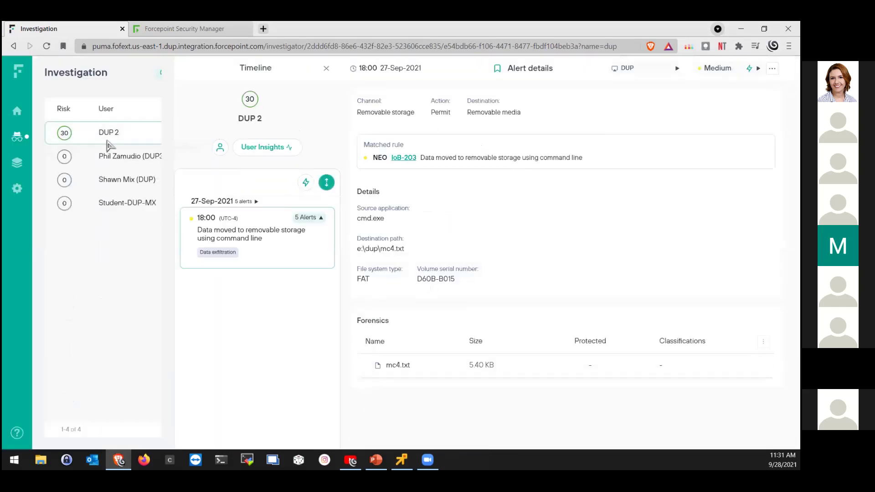
pyautogui.click(46, 46)
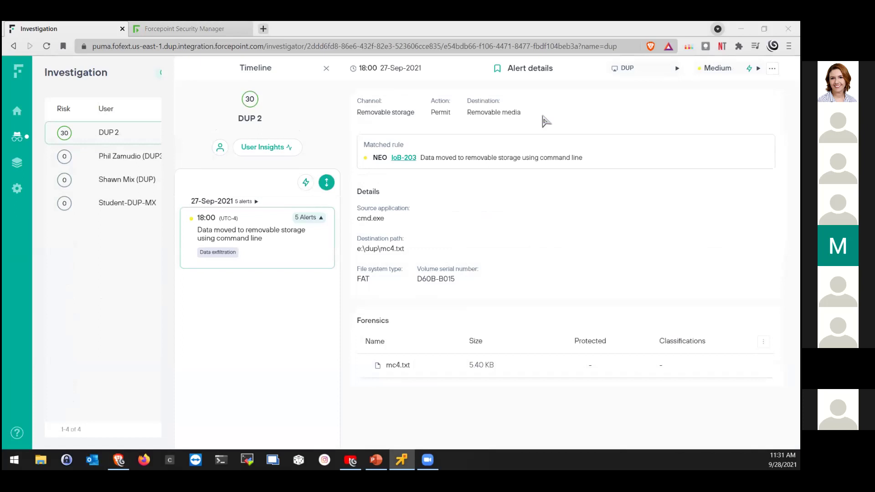
# Close the DUP 2 timeline and reload the "dup" user list to check for updated risk scores and alerts
pyautogui.click(327, 68)
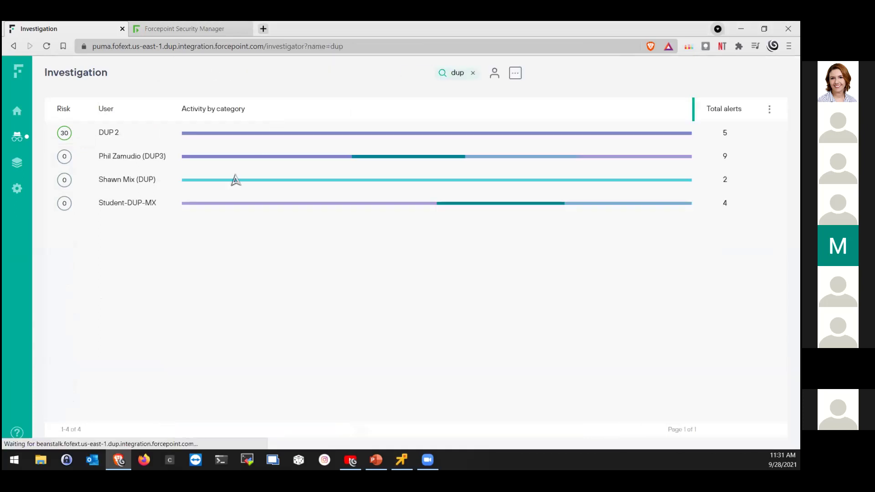
pyautogui.click(47, 46)
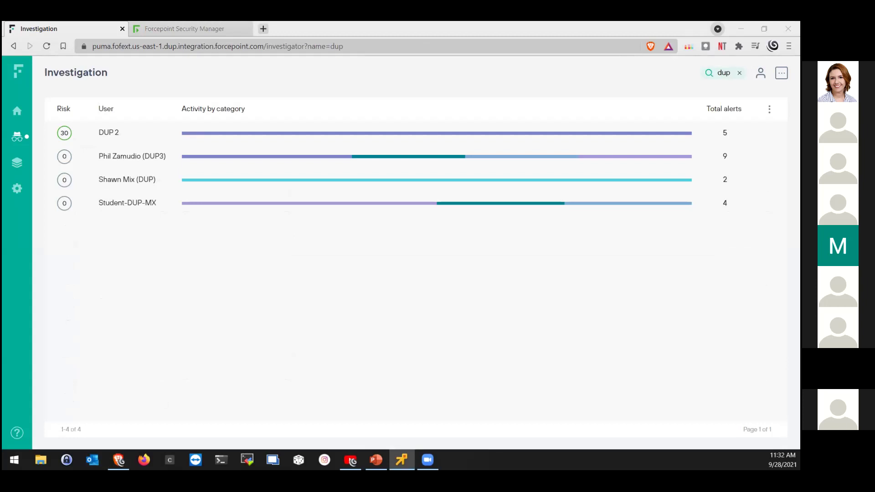
pyautogui.click(47, 46)
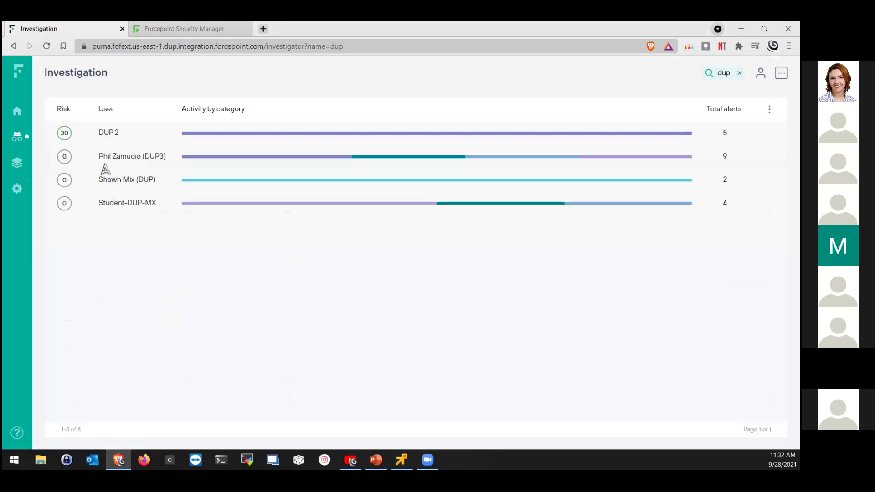
pyautogui.hotkey('alt', 'Tab')
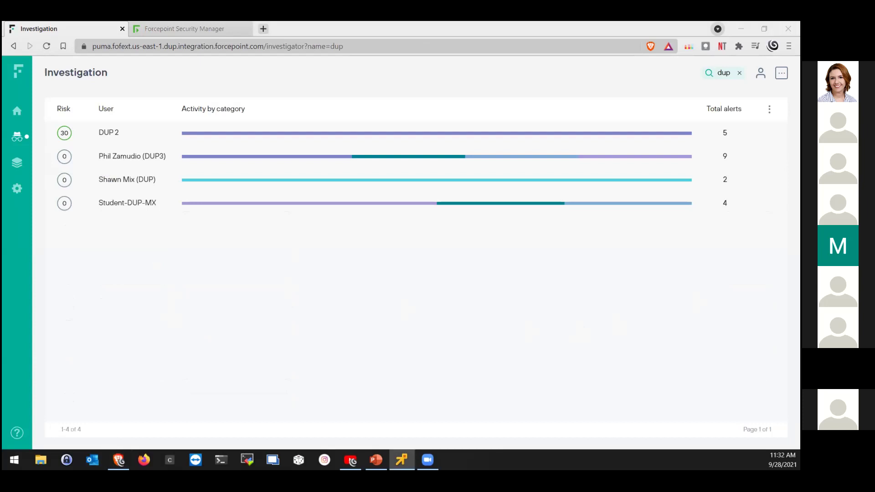
pyautogui.click(536, 211)
# Return to the User Overview dashboard, refresh it, and open the investigation of the highest-ranked risky user
pyautogui.click(14, 117)
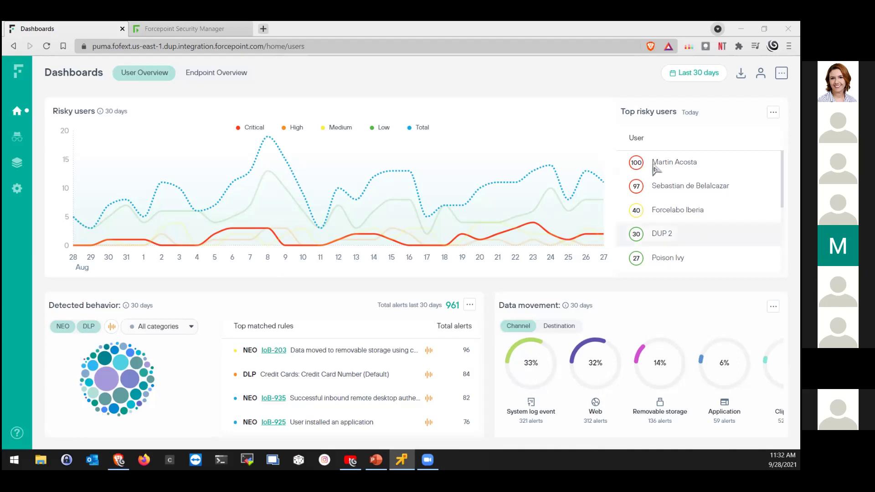
pyautogui.click(47, 47)
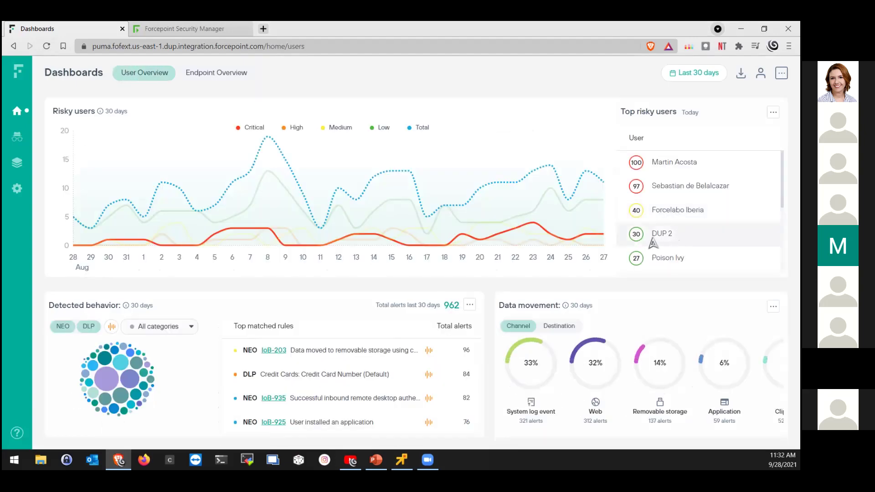
pyautogui.click(637, 166)
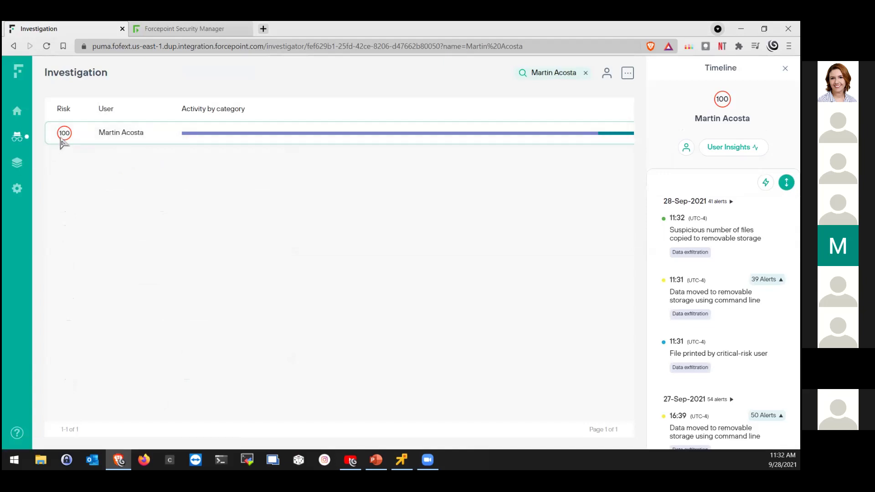
# Open the 28-Sep-2021 11:32 alert on suspicious files copied to removable storage and review its anomaly details and user baseline
pyautogui.click(698, 230)
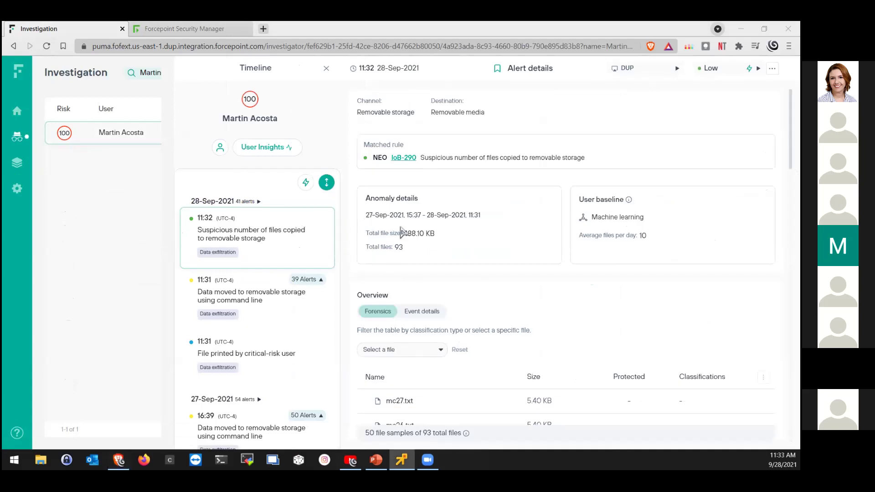
pyautogui.scroll(-3, 411, 224)
pyautogui.scroll(3, 461, 234)
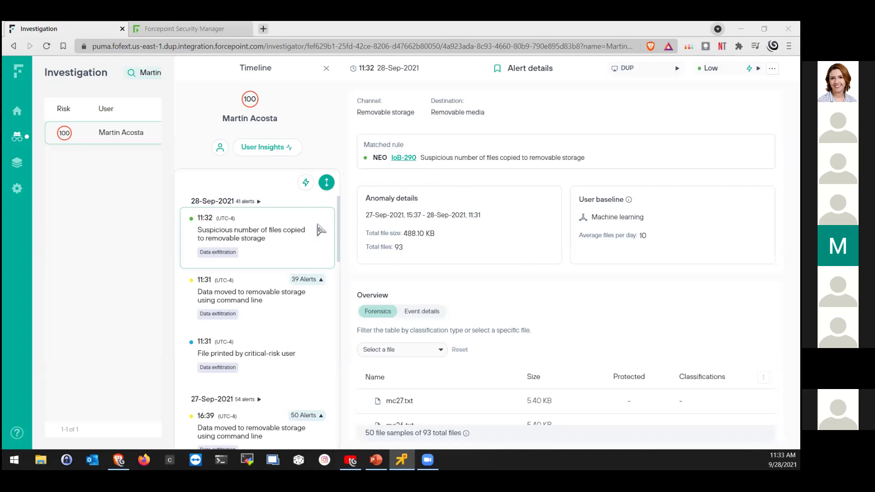
pyautogui.moveTo(366, 200); pyautogui.dragTo(423, 200)
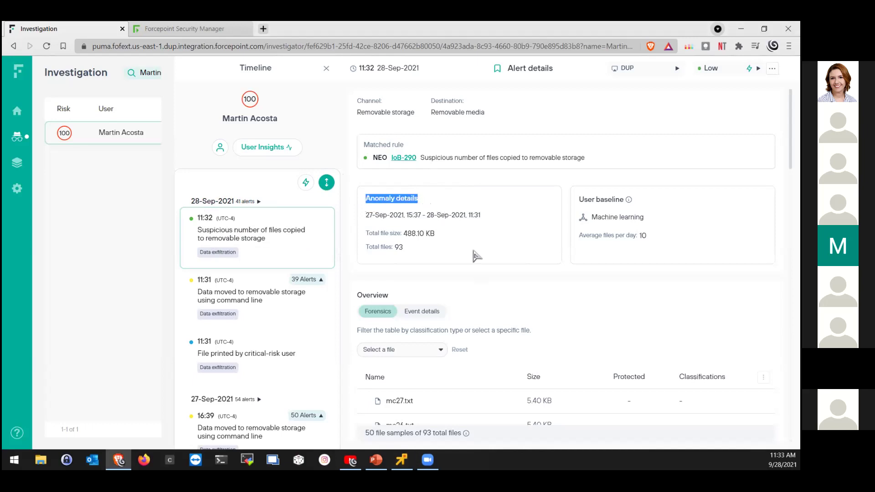
pyautogui.moveTo(367, 217); pyautogui.dragTo(499, 223)
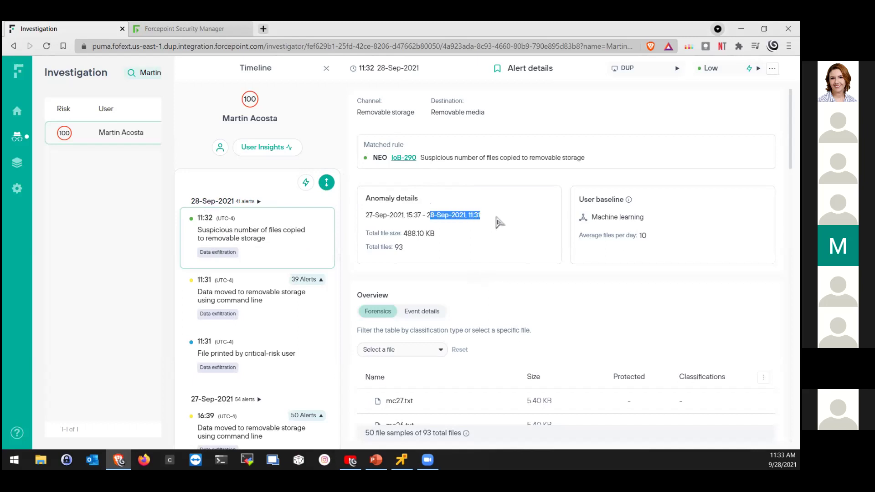
pyautogui.click(406, 251)
pyautogui.doubleClick(396, 248)
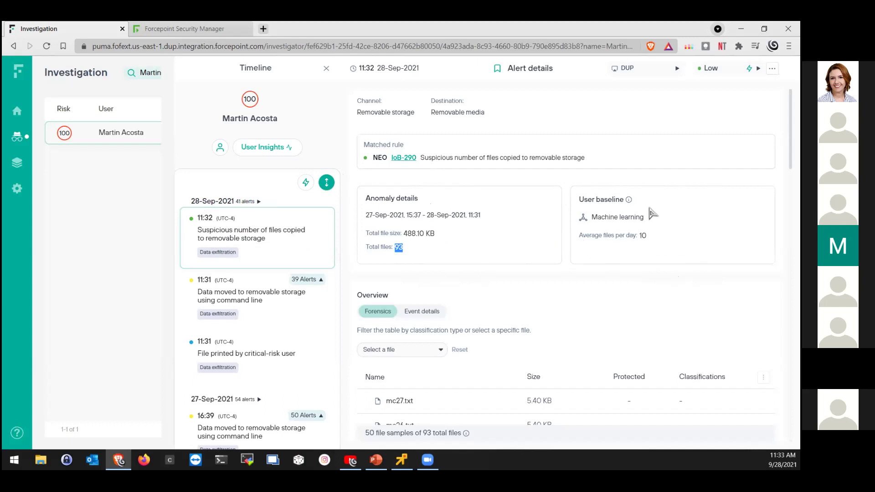
pyautogui.moveTo(582, 235); pyautogui.dragTo(650, 240)
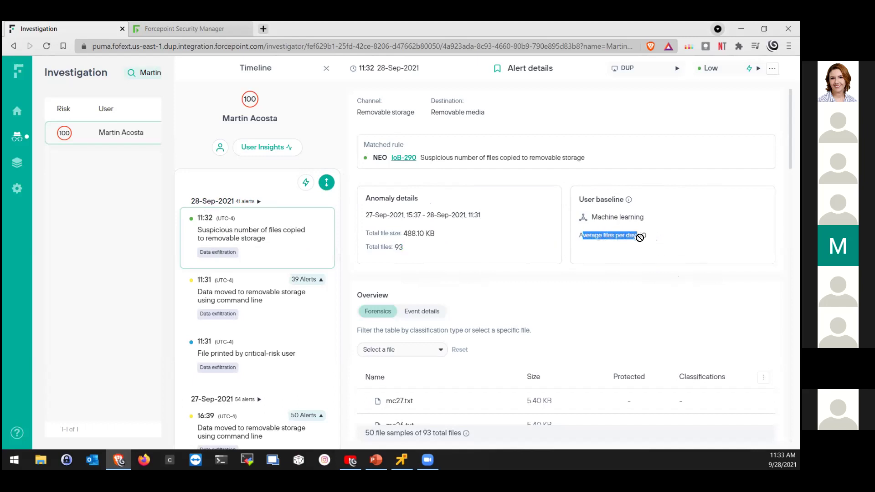
pyautogui.click(637, 236)
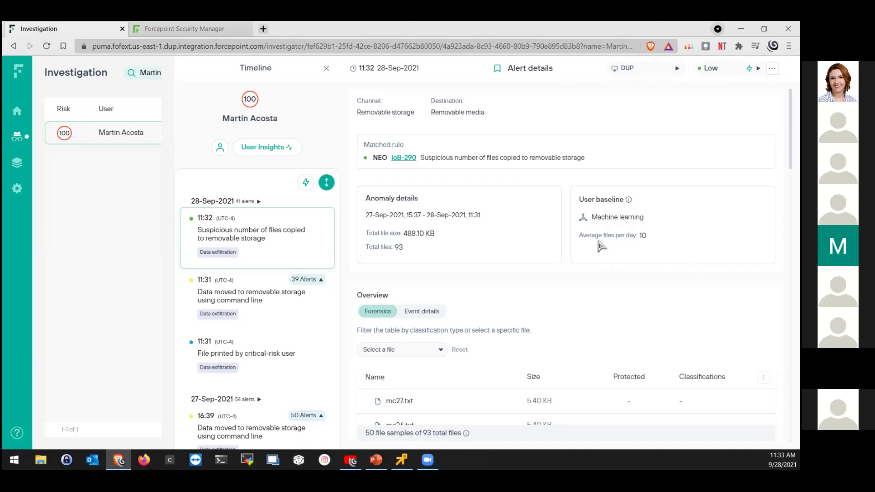
# Review the alert's forensics file table and the choices in its file filter
pyautogui.scroll(-7, 606, 264)
pyautogui.scroll(4, 488, 267)
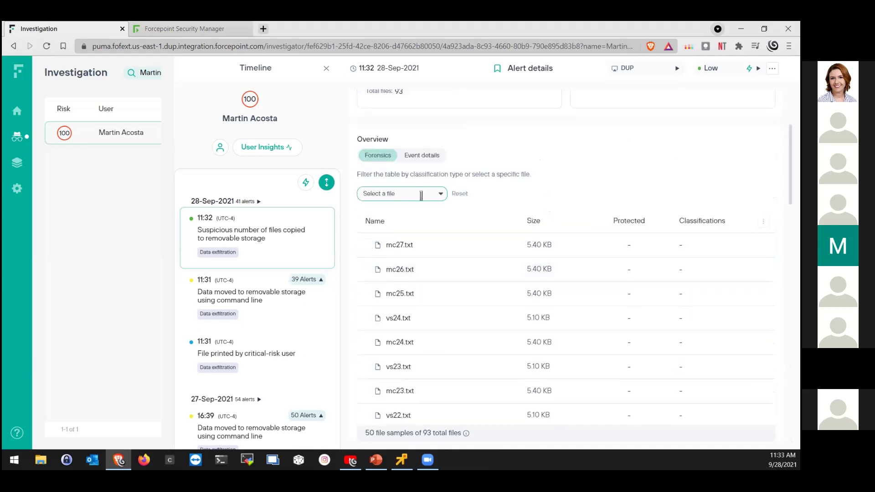
pyautogui.click(424, 197)
pyautogui.click(618, 169)
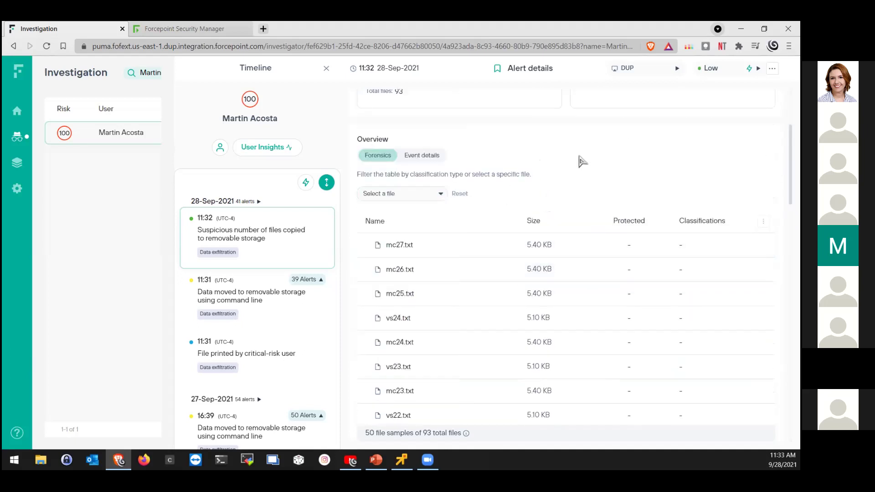
# Show the alert's event details, expand the first 27-Sep-2021 16:39 event, and view its full details and forensics
pyautogui.click(429, 156)
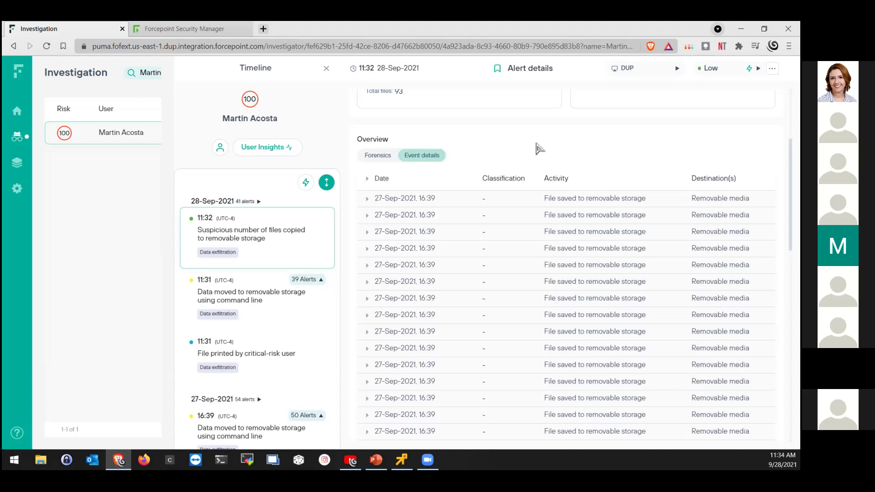
pyautogui.click(368, 199)
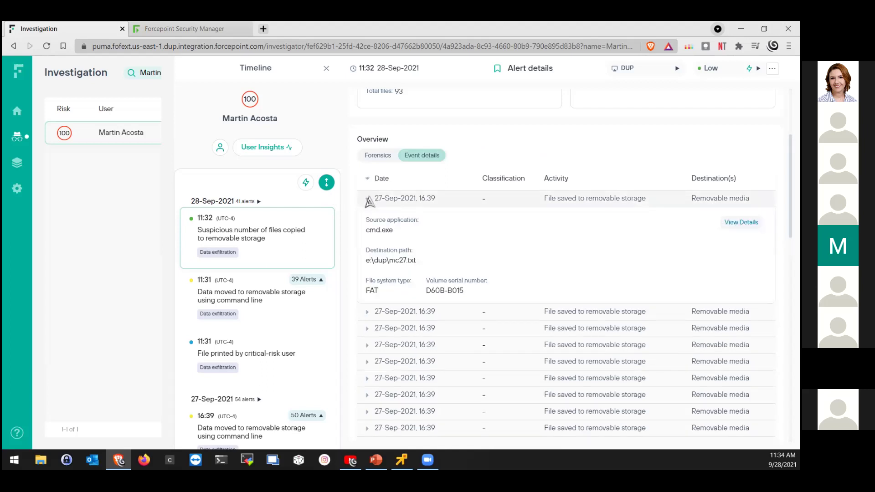
pyautogui.click(741, 222)
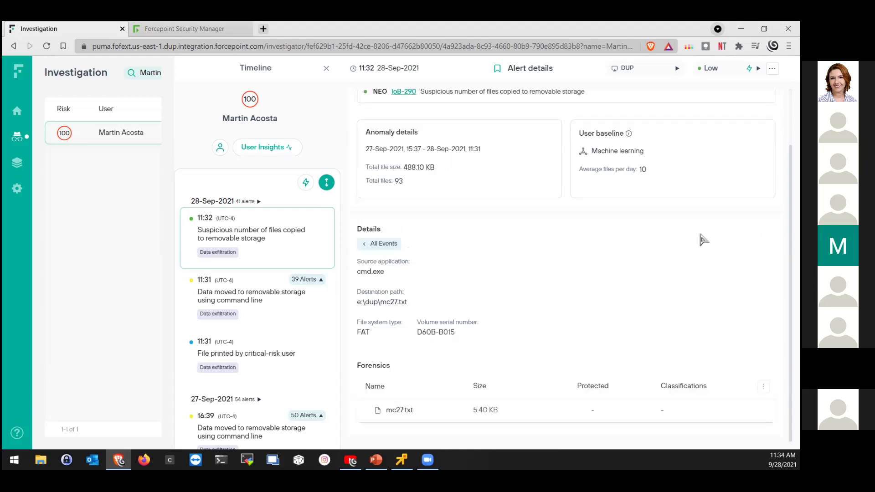
pyautogui.scroll(2, 552, 237)
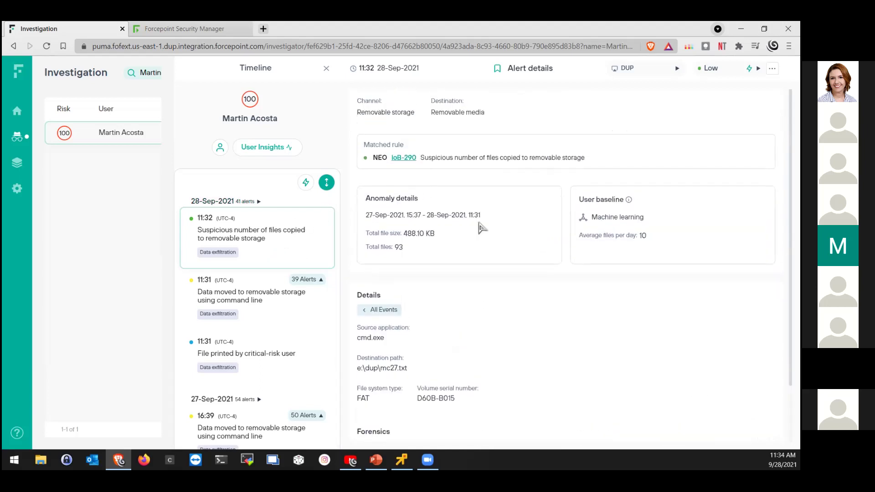
pyautogui.scroll(-2, 528, 233)
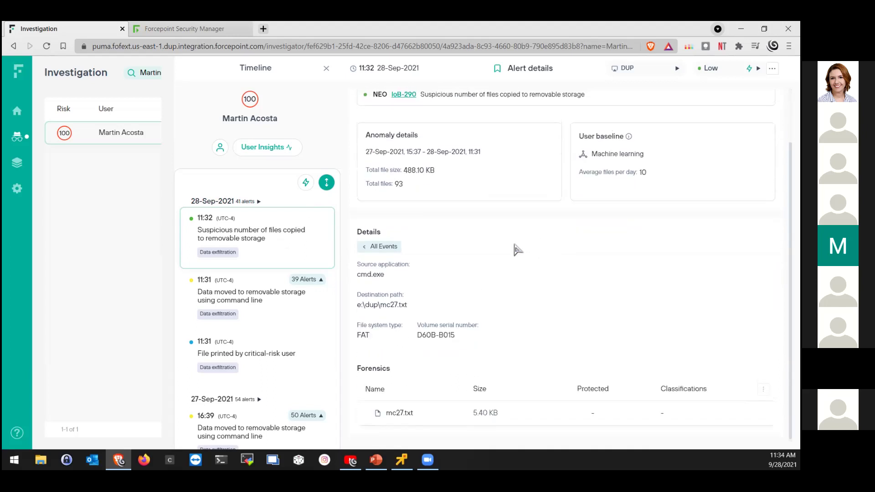
pyautogui.scroll(2, 517, 248)
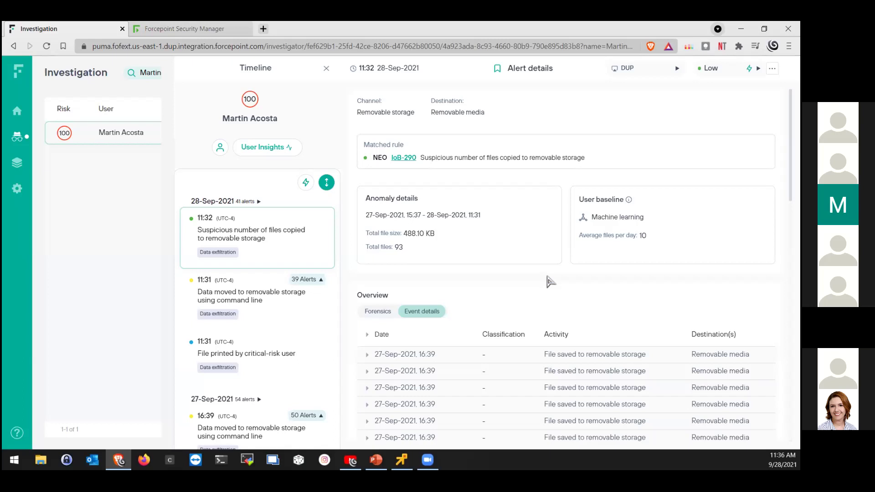
# Open the IoB-290 rule documentation, look through the list of indicators of behavior, and return to the investigation
pyautogui.click(402, 159)
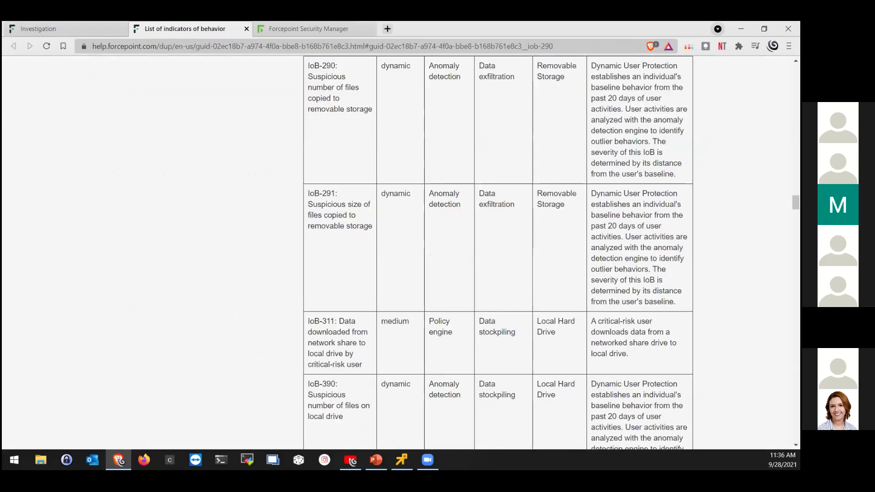
pyautogui.scroll(15, 498, 251)
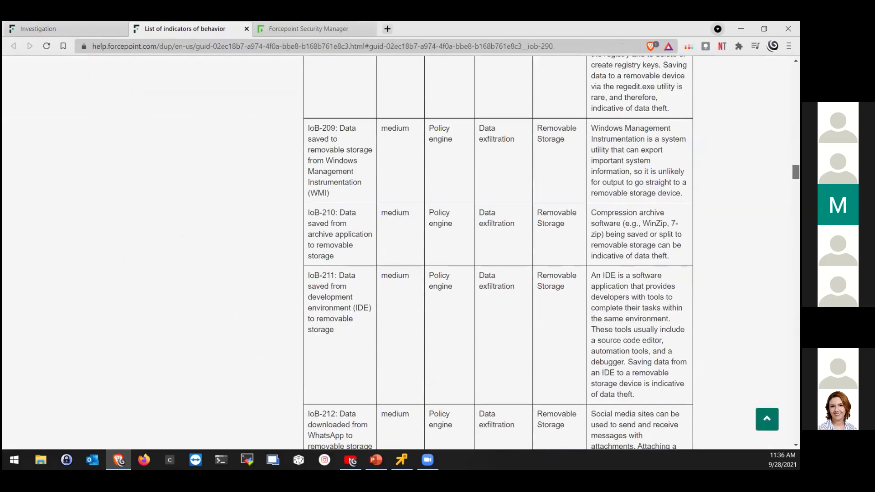
pyautogui.scroll(15, 499, 251)
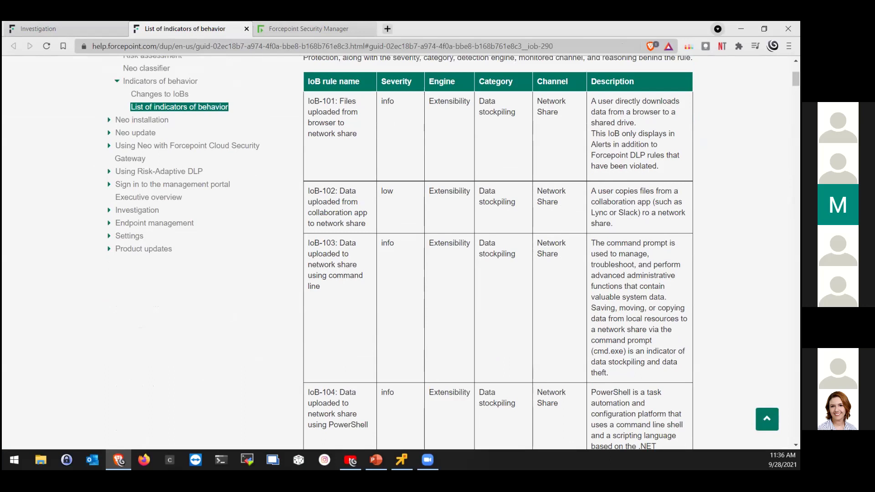
pyautogui.click(87, 31)
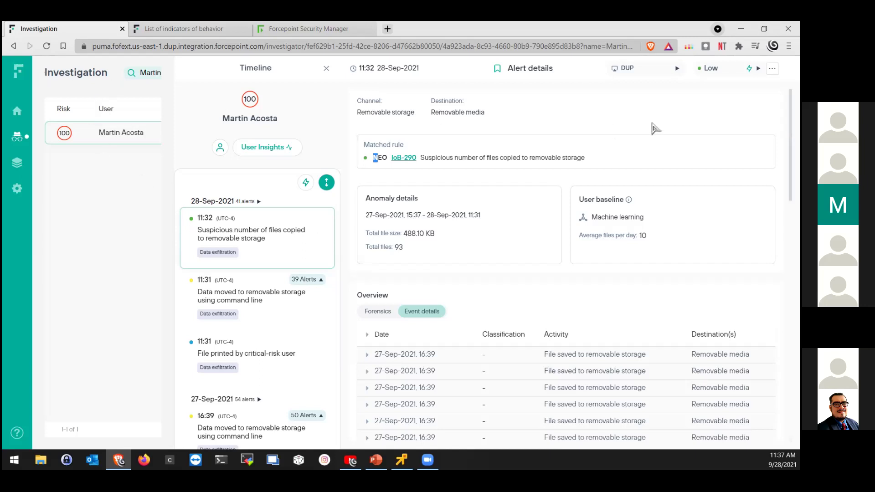
# Replace the investigation's user search with "dup" and check the alert timeline of DUP 2, closing it when done
pyautogui.click(132, 73)
pyautogui.press('BackSpace')
pyautogui.press('BackSpace')
pyautogui.press('BackSpace')
pyautogui.press('BackSpace')
pyautogui.press('BackSpace')
pyautogui.press('BackSpace')
pyautogui.press('BackSpace')
pyautogui.press('BackSpace')
pyautogui.press('BackSpace')
pyautogui.press('BackSpace')
pyautogui.press('BackSpace')
pyautogui.write('dup')
pyautogui.press('Return')
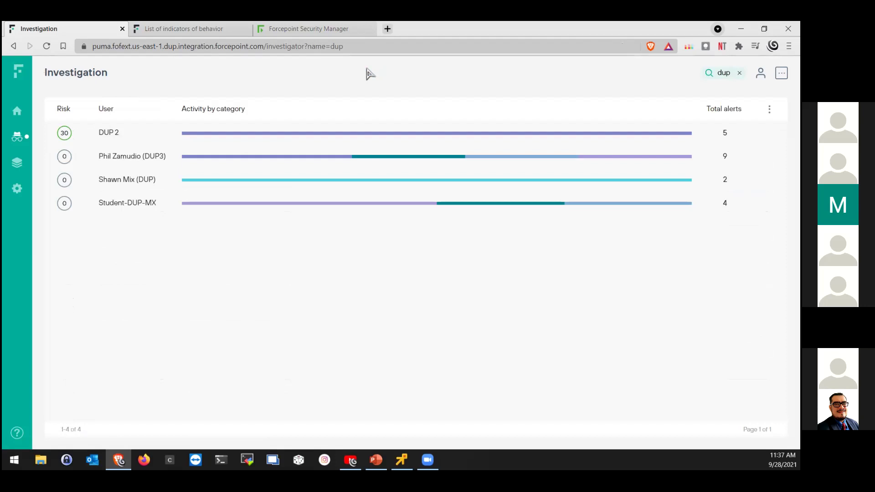
pyautogui.click(62, 143)
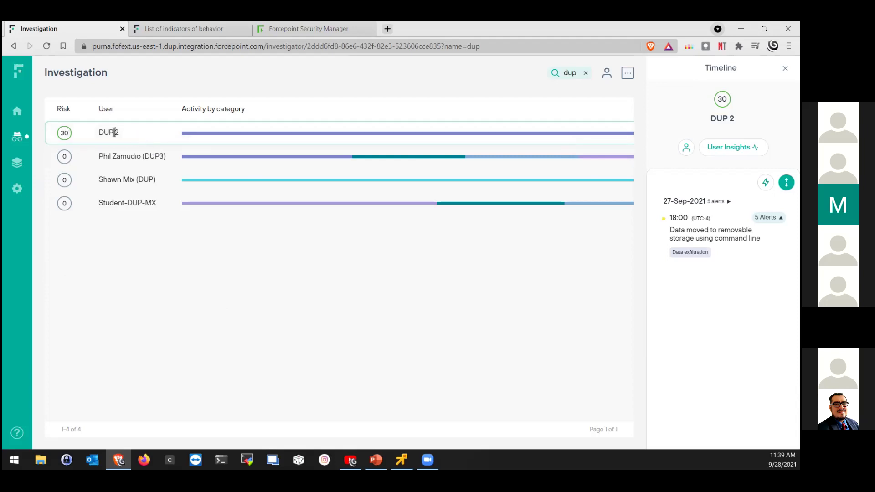
pyautogui.click(785, 69)
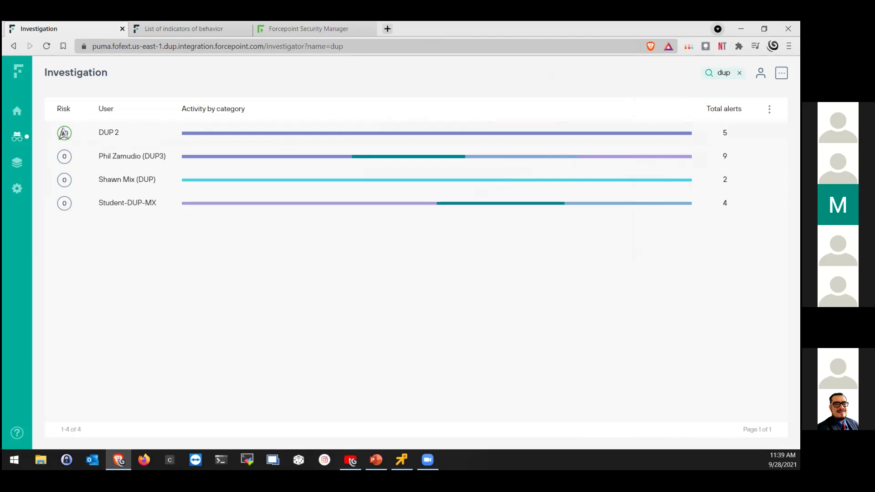
# Clear the "dup" search and open the timeline and User Insights of the highest-risk user
pyautogui.click(713, 74)
pyautogui.click(744, 74)
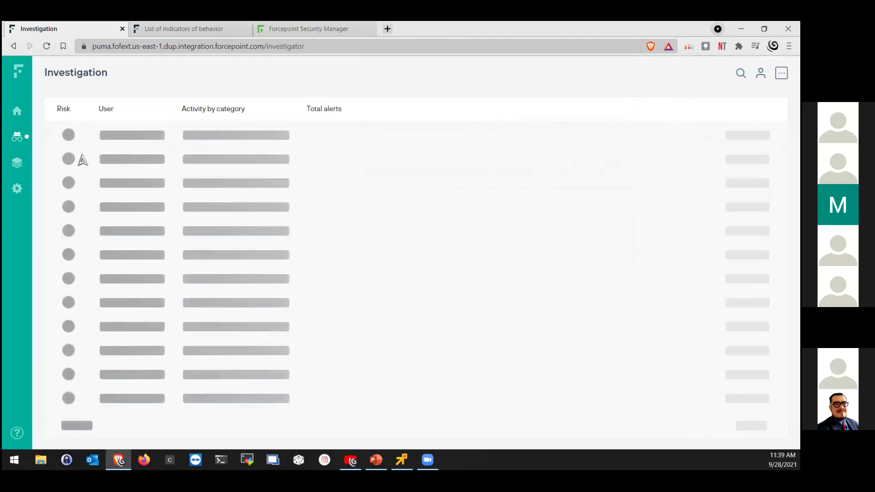
pyautogui.click(65, 134)
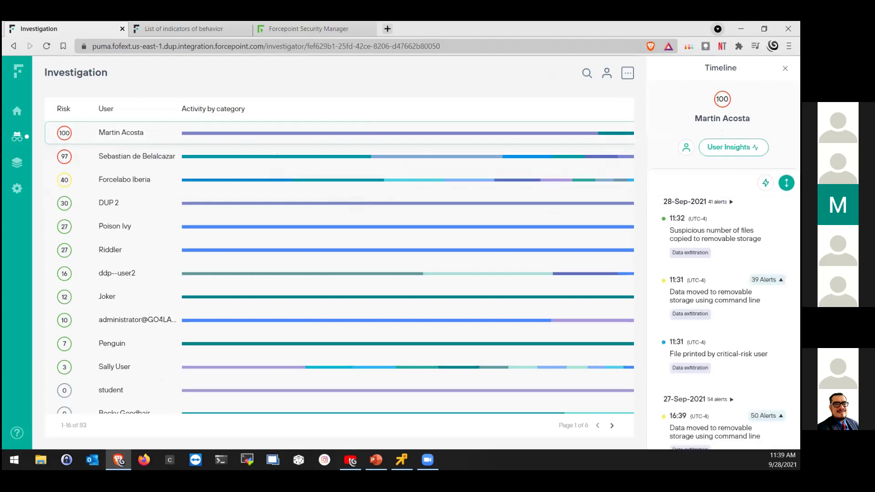
pyautogui.click(729, 147)
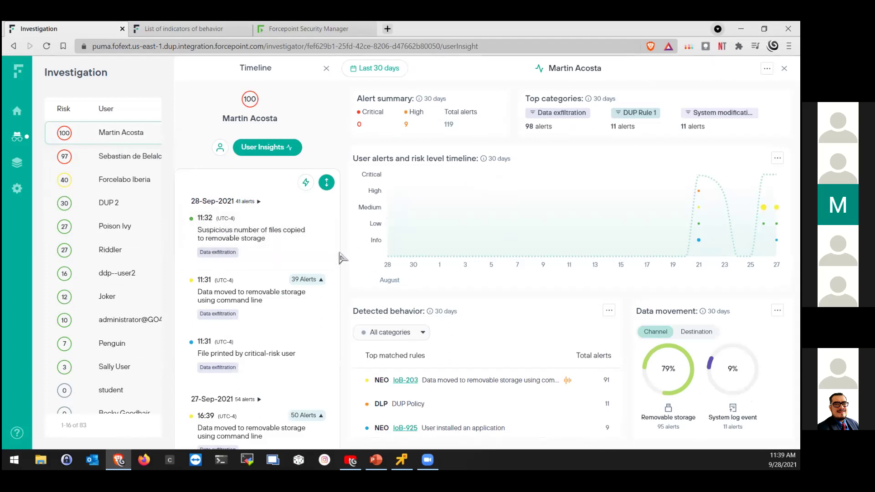
# Open the 28-Sep-2021 11:32 removable storage alert again and show its current risk impact and time remaining
pyautogui.click(234, 226)
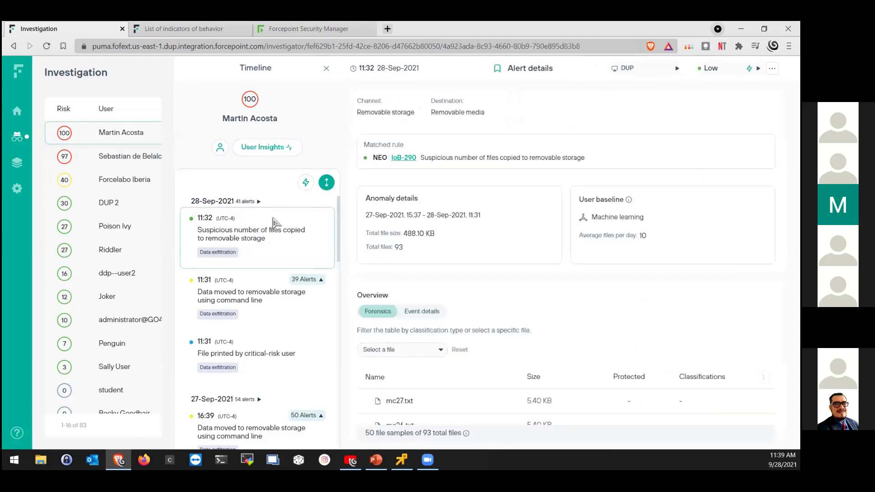
pyautogui.scroll(-1, 336, 242)
pyautogui.scroll(1, 336, 243)
pyautogui.click(756, 68)
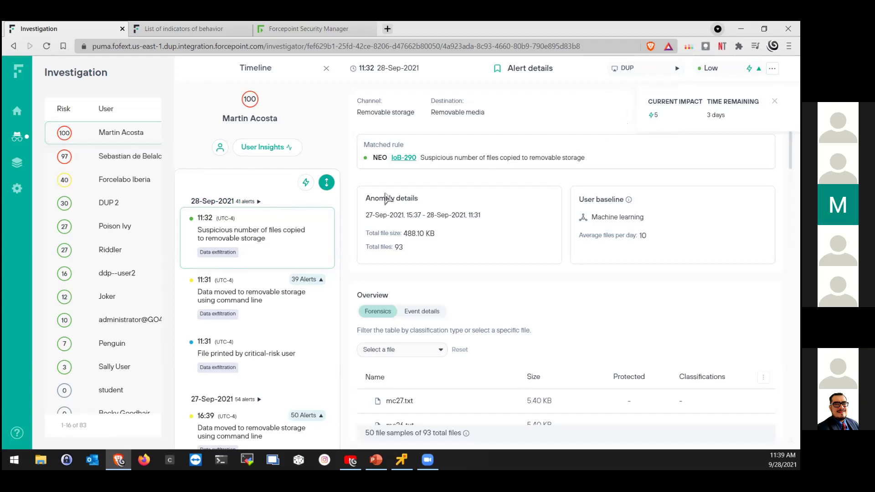
# Browse the copied files in the forensics table and its file filter, and return to the alert summary
pyautogui.scroll(-2, 373, 218)
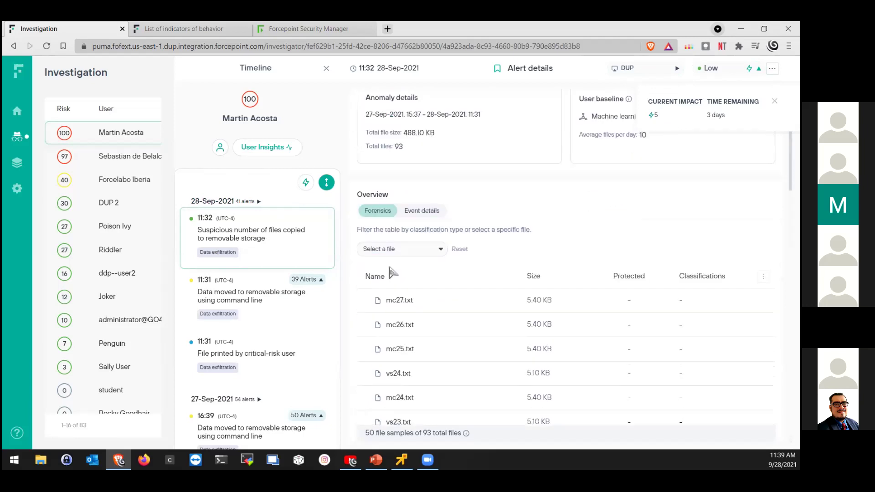
pyautogui.click(369, 245)
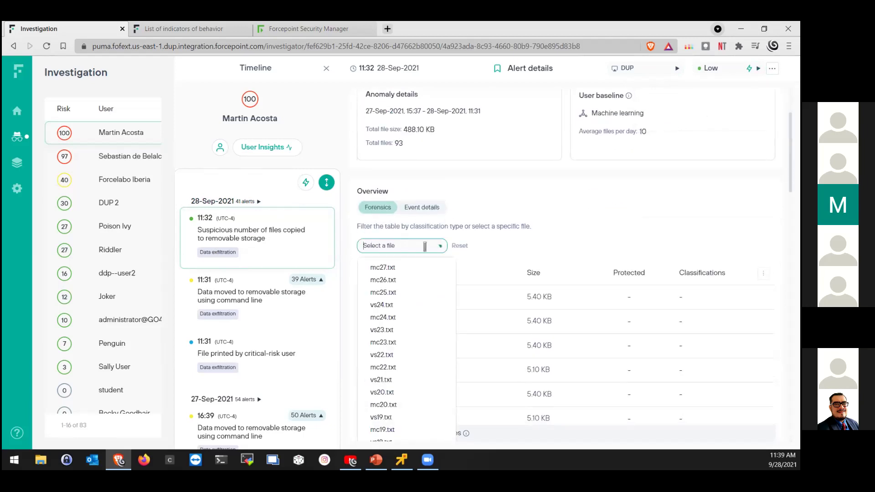
pyautogui.click(567, 215)
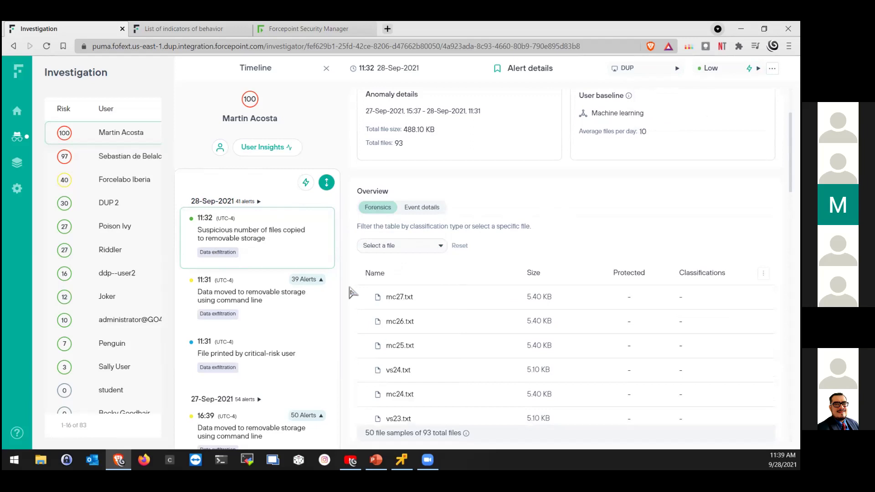
pyautogui.scroll(-12, 357, 301)
pyautogui.scroll(12, 361, 302)
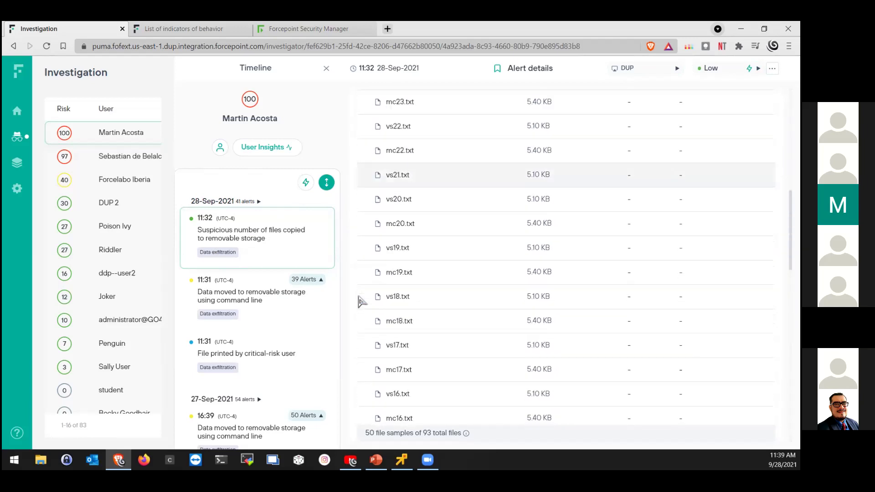
pyautogui.scroll(1, 456, 255)
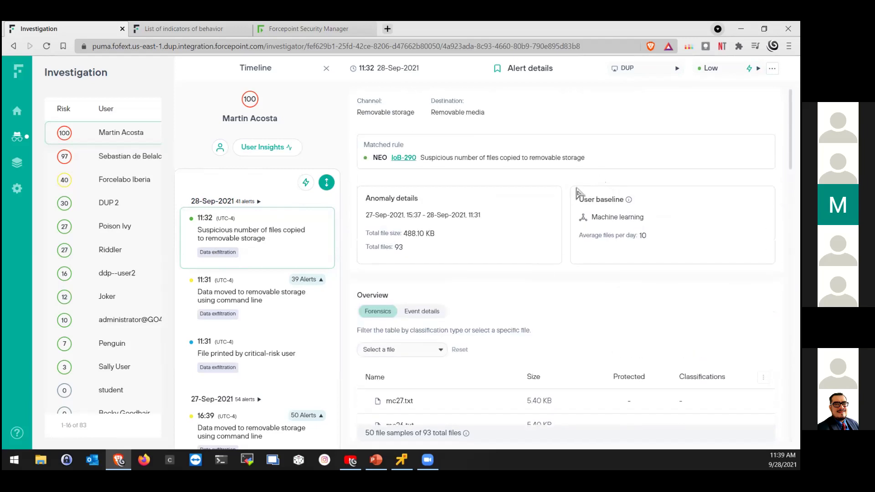
# Highlight the User baseline heading and its average files per day, and compare them with the alert's anomaly details
pyautogui.moveTo(579, 199); pyautogui.dragTo(632, 200)
pyautogui.click(646, 173)
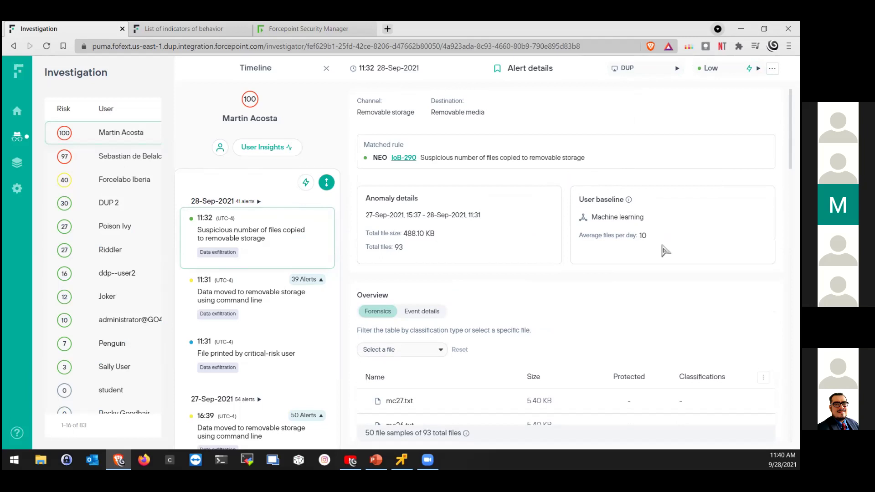
pyautogui.moveTo(579, 236); pyautogui.dragTo(639, 235)
pyautogui.scroll(-1, 355, 248)
pyautogui.scroll(-1, 354, 247)
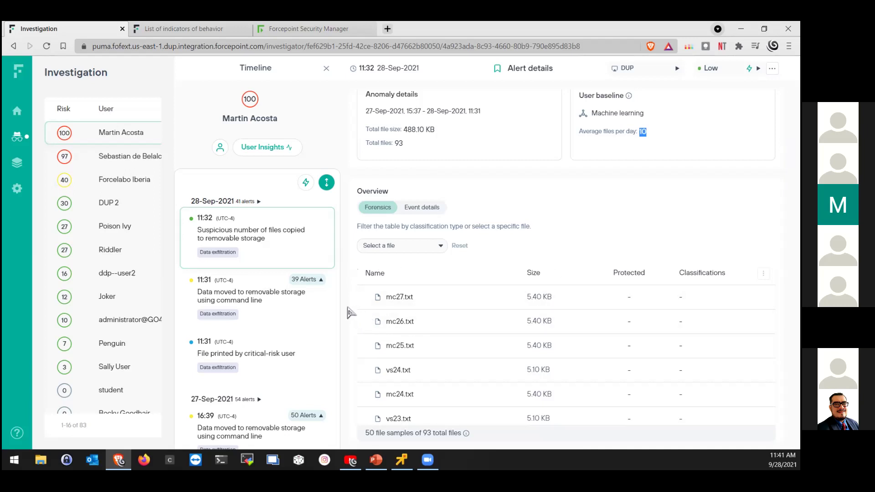
pyautogui.hotkey('alt', 'Tab')
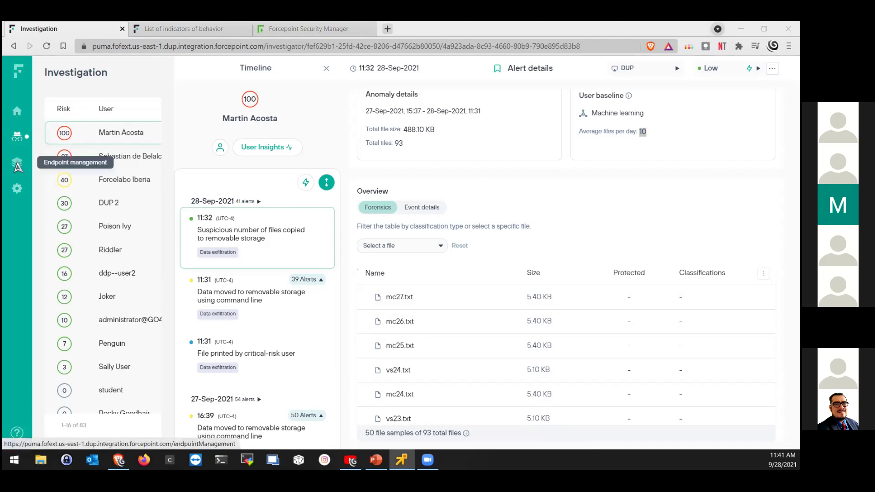
# Return to the investigation list by way of the dashboards and open the highest-risk user's timeline and User Insights
pyautogui.click(17, 111)
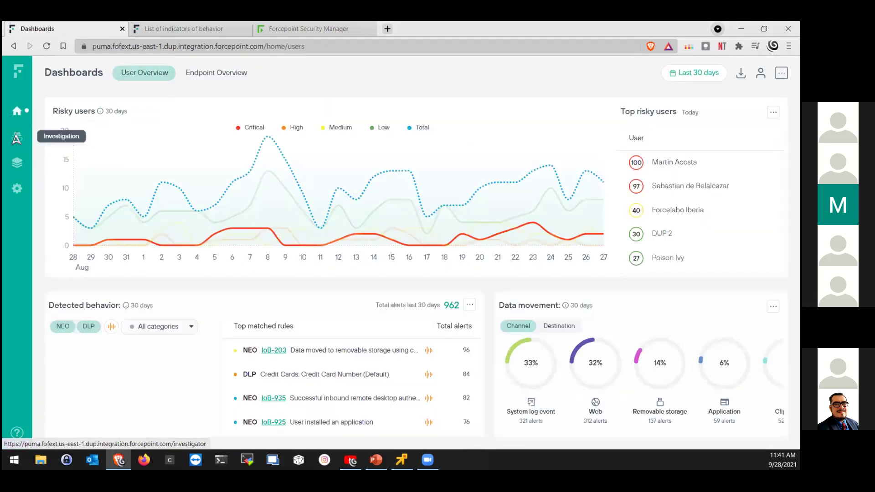
pyautogui.click(17, 138)
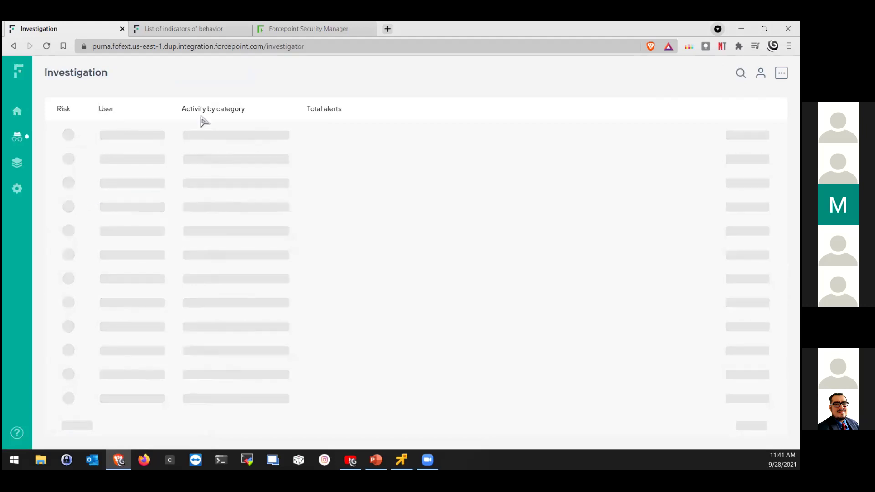
pyautogui.click(64, 134)
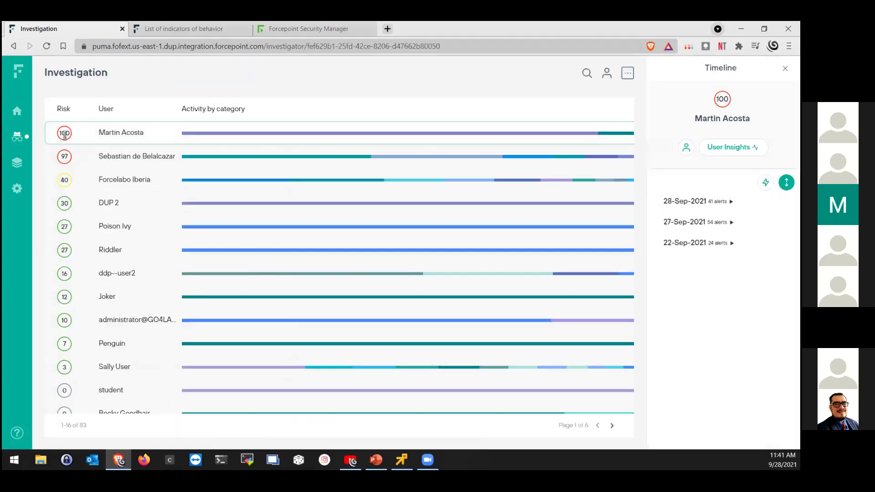
pyautogui.click(730, 147)
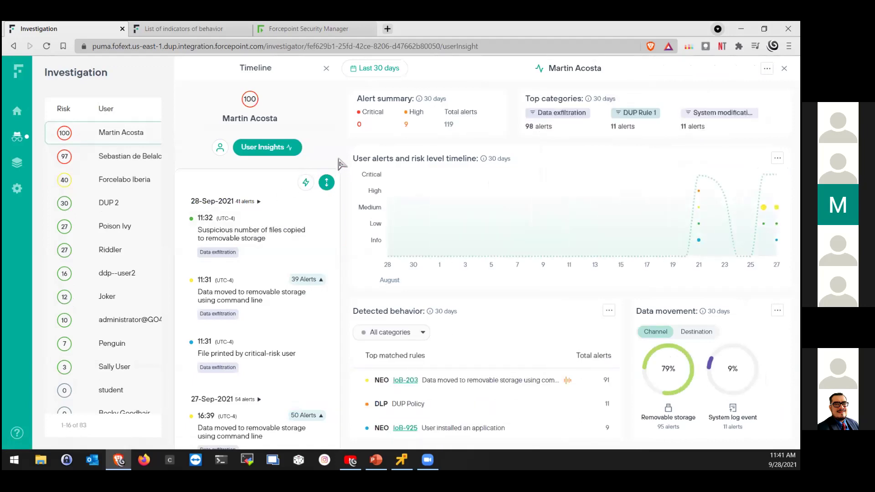
# Preview the export report of the user's insights, browse its pages down to the matched rules, and cancel the export
pyautogui.click(768, 68)
pyautogui.click(743, 87)
pyautogui.scroll(-5, 430, 258)
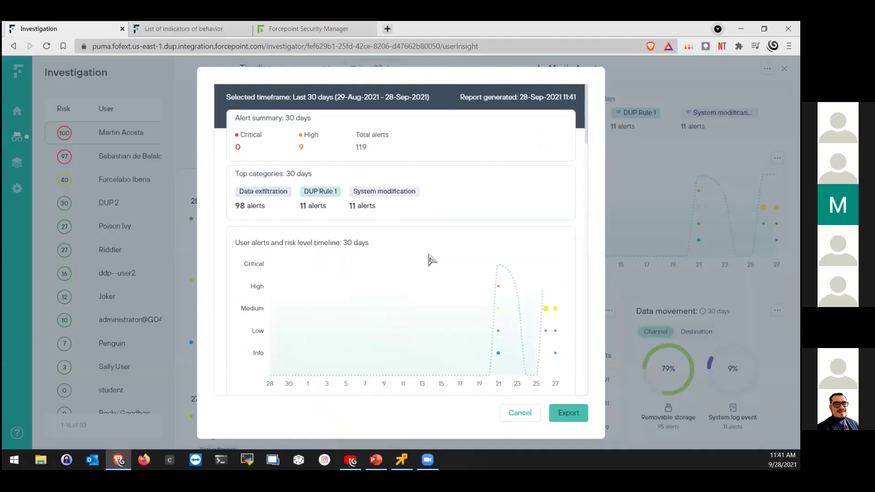
pyautogui.scroll(5, 471, 269)
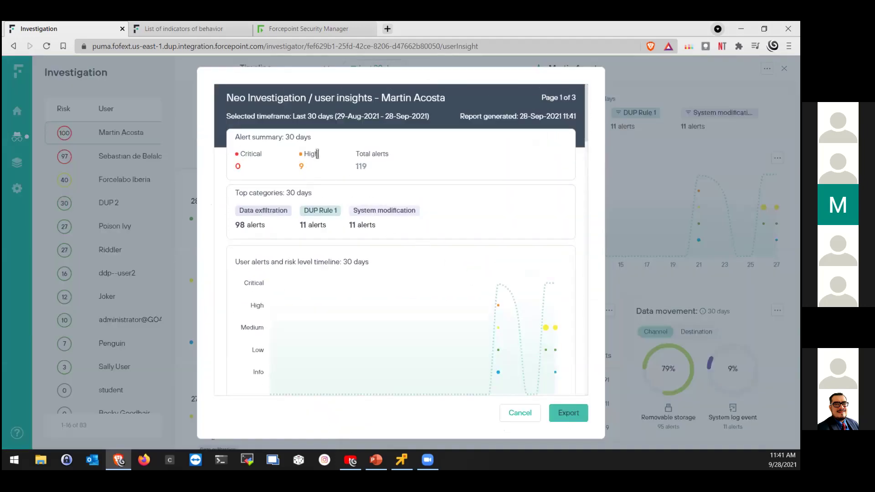
pyautogui.scroll(-15, 392, 187)
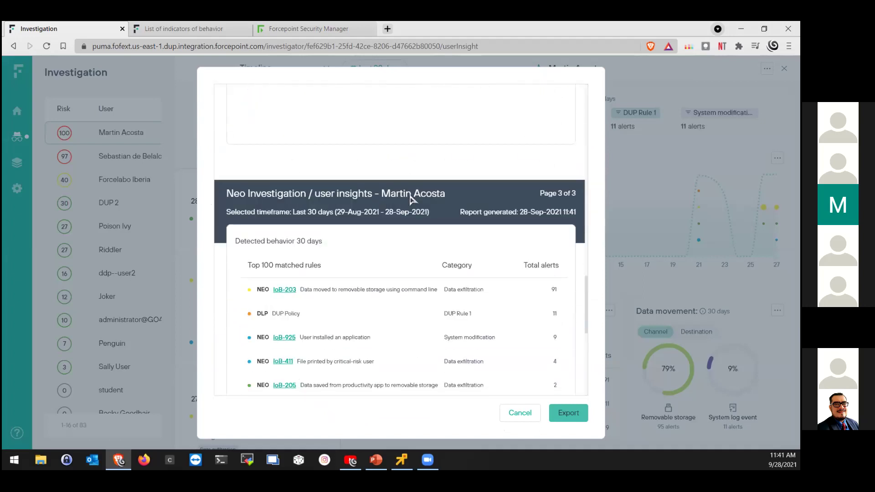
pyautogui.scroll(-3, 413, 201)
pyautogui.scroll(18, 411, 198)
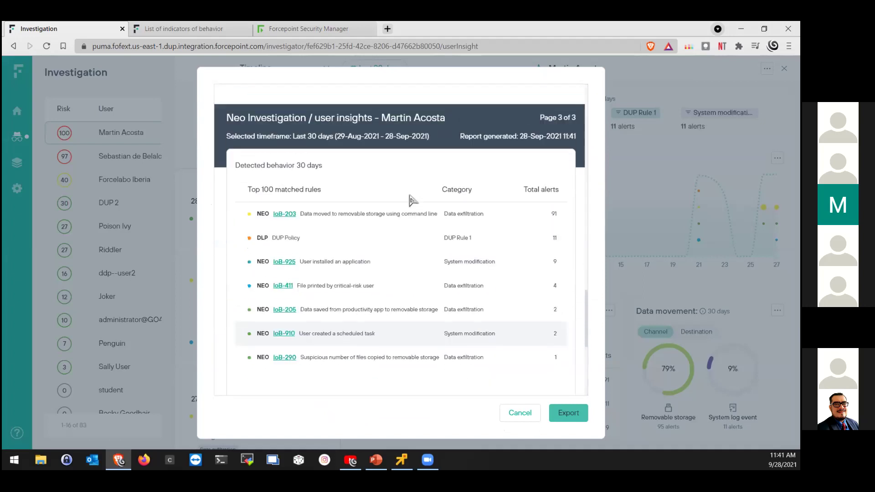
pyautogui.scroll(5, 408, 197)
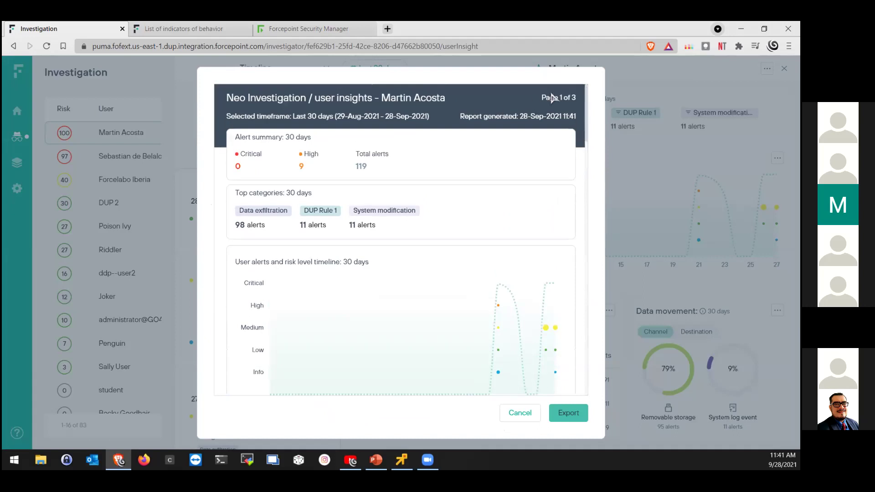
pyautogui.click(520, 412)
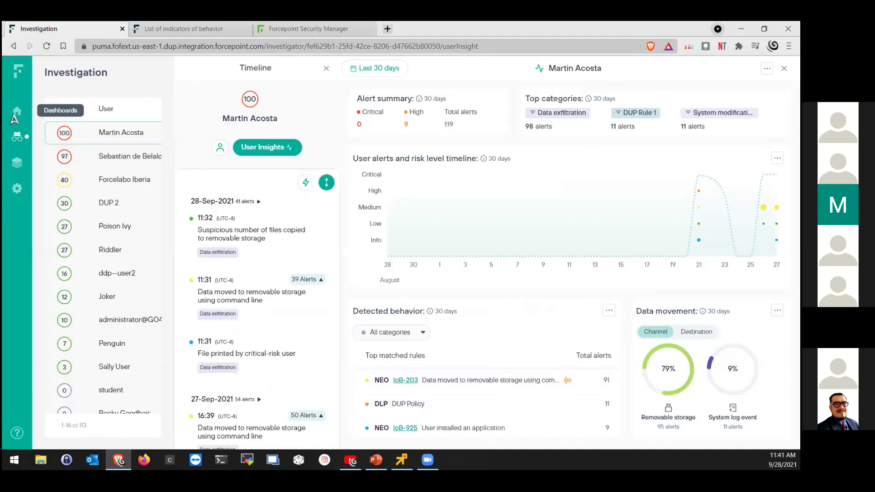
# Return to the User Overview dashboard and open the PDF export preview for Top risky users
pyautogui.click(55, 111)
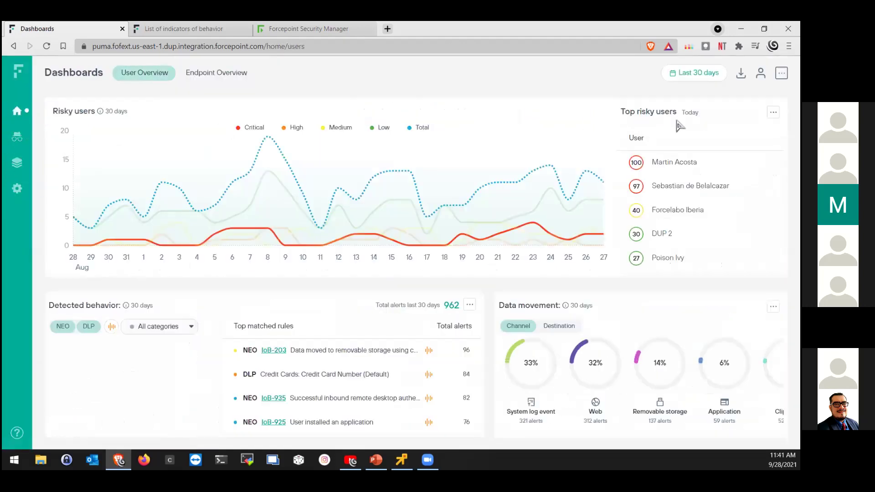
pyautogui.click(774, 112)
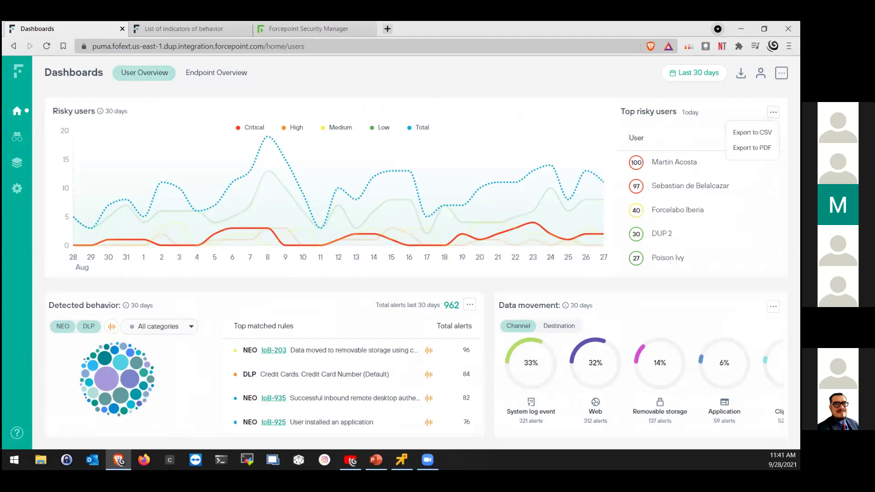
pyautogui.click(753, 148)
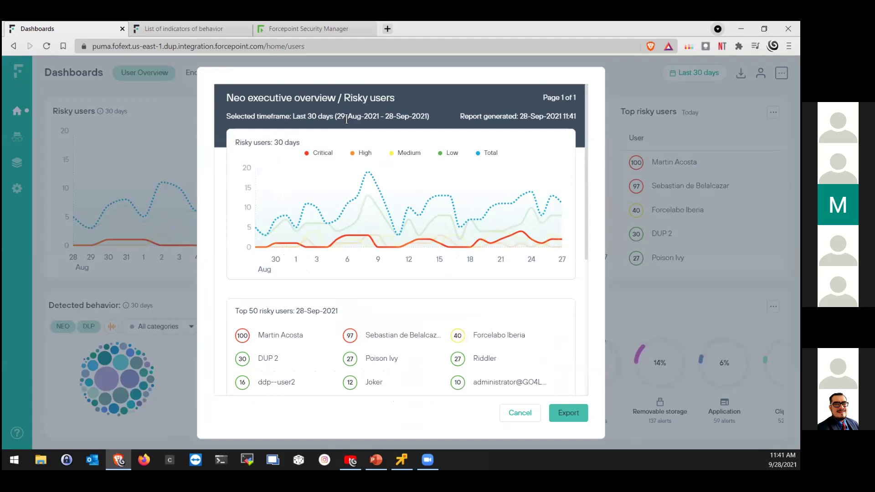
# Examine the 30-day risky users chart and the top 50 risky users in the report preview, and cancel the export
pyautogui.moveTo(587, 165)
pyautogui.mouseDown()
pyautogui.moveTo(584, 313)
pyautogui.moveTo(589, 166)
pyautogui.mouseUp()
pyautogui.scroll(-4, 426, 220)
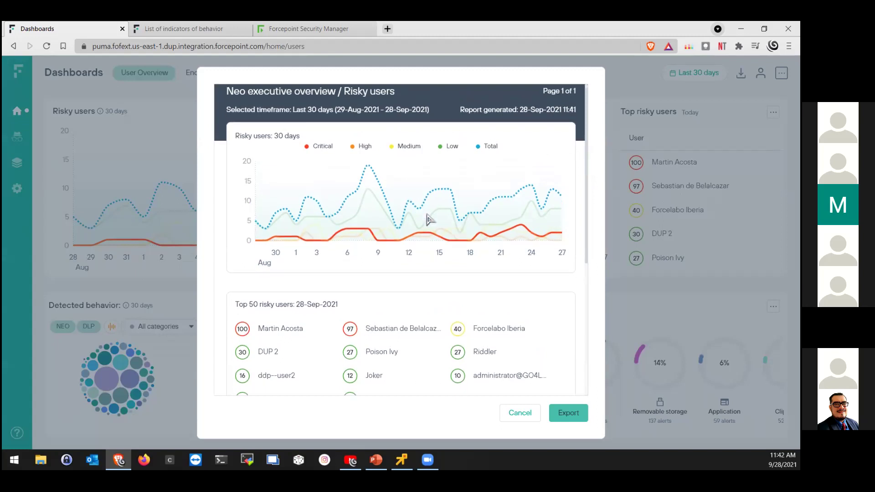
pyautogui.scroll(4, 469, 248)
pyautogui.scroll(-2, 470, 249)
pyautogui.scroll(-2, 469, 249)
pyautogui.scroll(4, 469, 249)
pyautogui.scroll(-2, 469, 249)
pyautogui.scroll(2, 470, 249)
pyautogui.scroll(-2, 469, 249)
pyautogui.scroll(2, 470, 248)
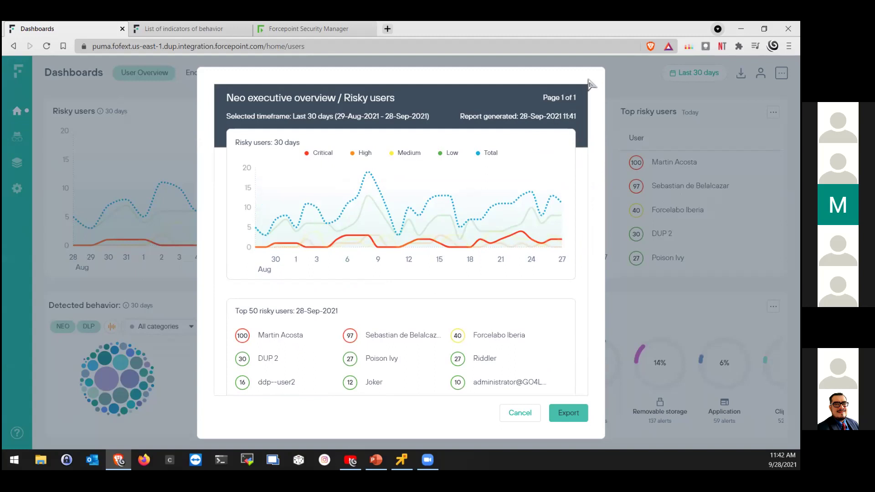
pyautogui.click(527, 414)
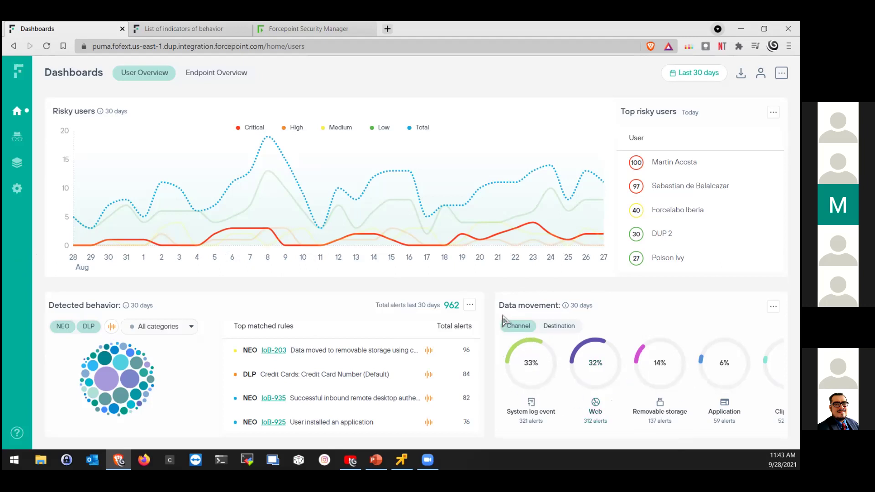
# Review the Data movement channels, switch to destinations and browse the list, highlighting the chrome.exe entry
pyautogui.moveTo(595, 432); pyautogui.dragTo(636, 422)
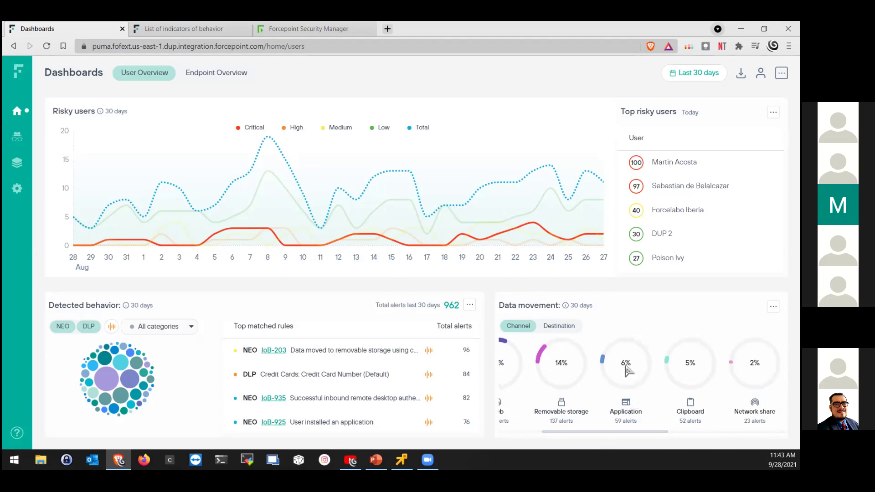
pyautogui.click(561, 326)
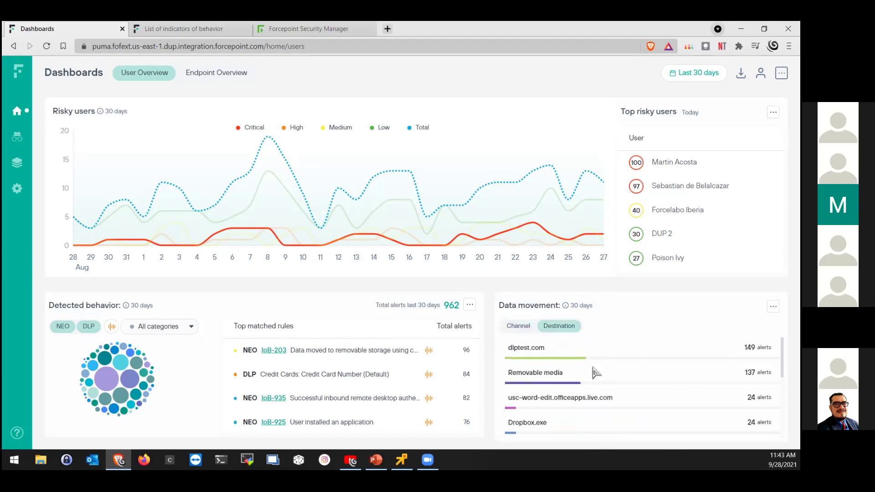
pyautogui.scroll(-1, 576, 374)
pyautogui.moveTo(507, 372); pyautogui.dragTo(548, 372)
pyautogui.click(515, 385)
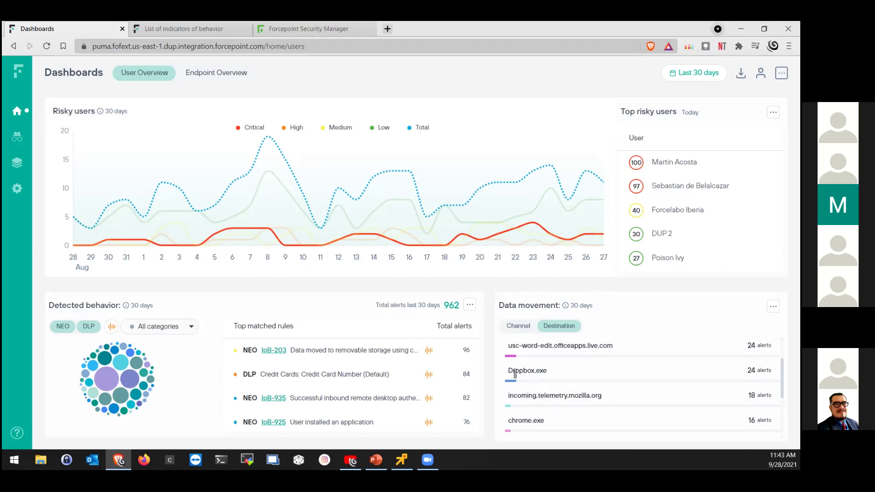
pyautogui.scroll(-1, 517, 371)
pyautogui.moveTo(545, 369); pyautogui.dragTo(508, 369)
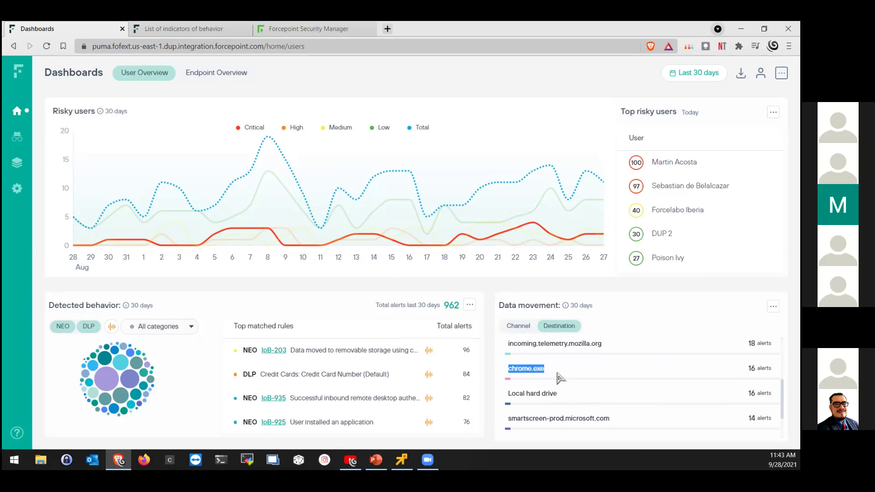
pyautogui.scroll(-1, 592, 373)
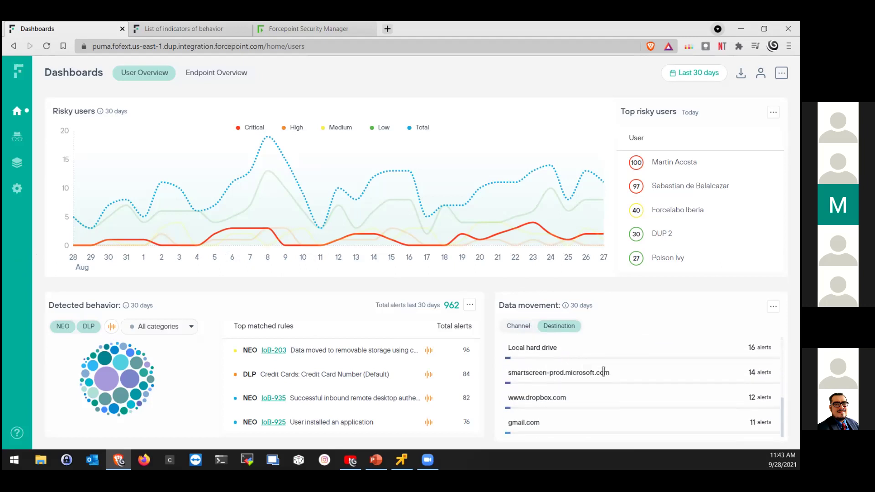
pyautogui.scroll(5, 565, 415)
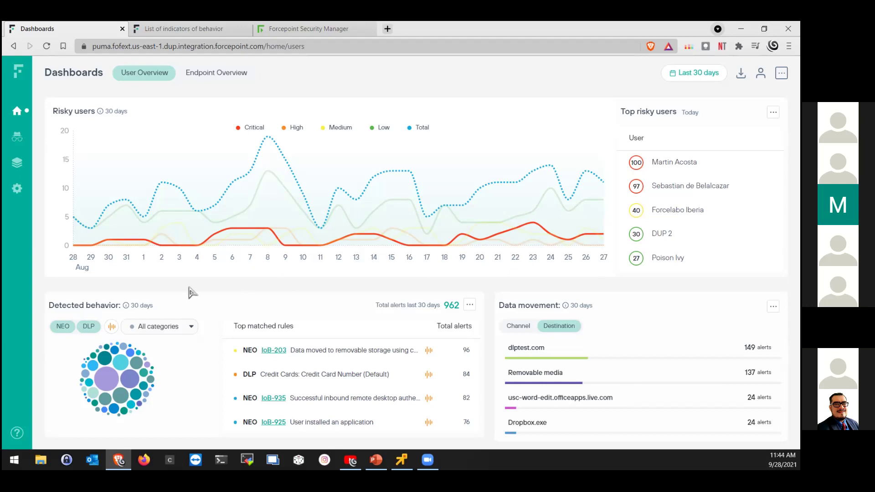
# Reopen the highest-risk user's User Insights from the investigation list and show the user details
pyautogui.click(17, 137)
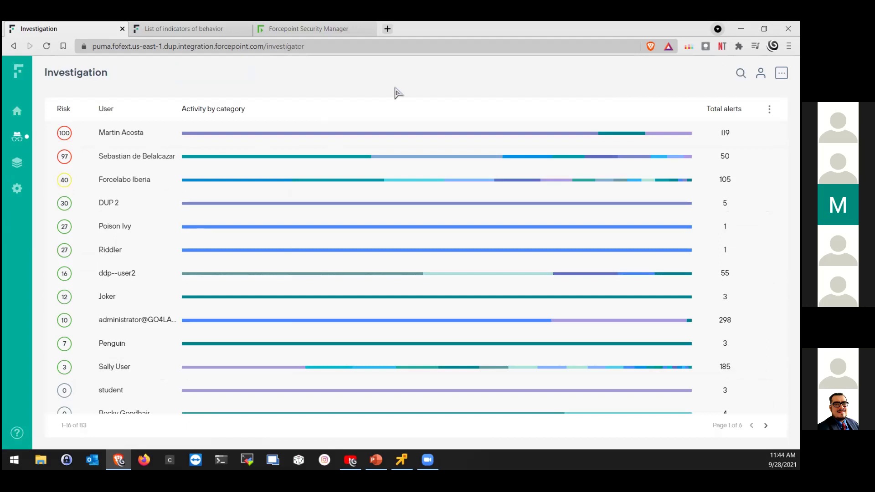
pyautogui.click(85, 131)
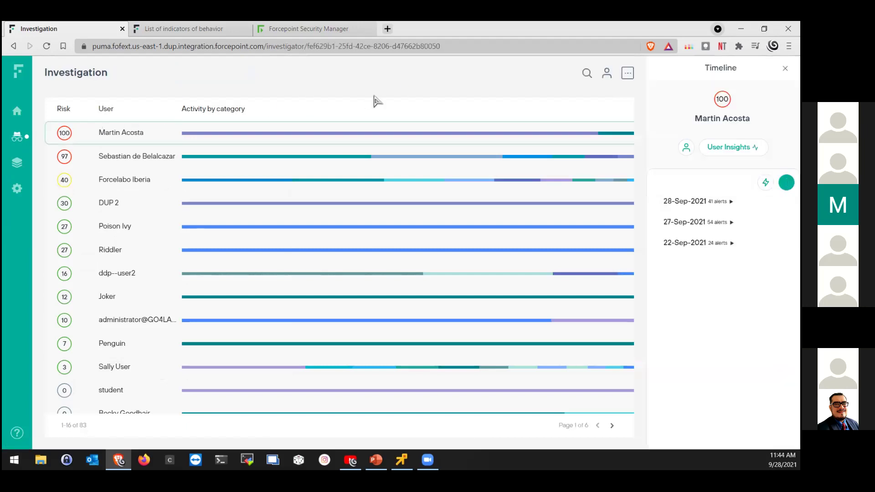
pyautogui.click(733, 147)
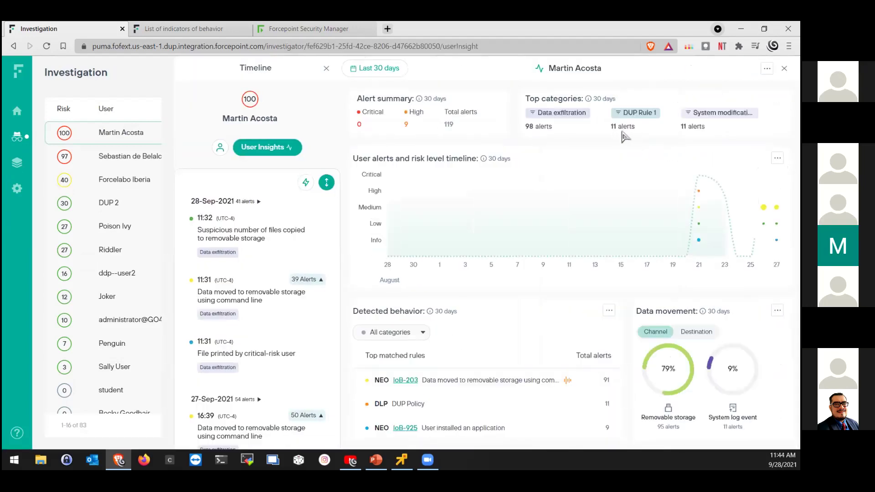
pyautogui.click(220, 148)
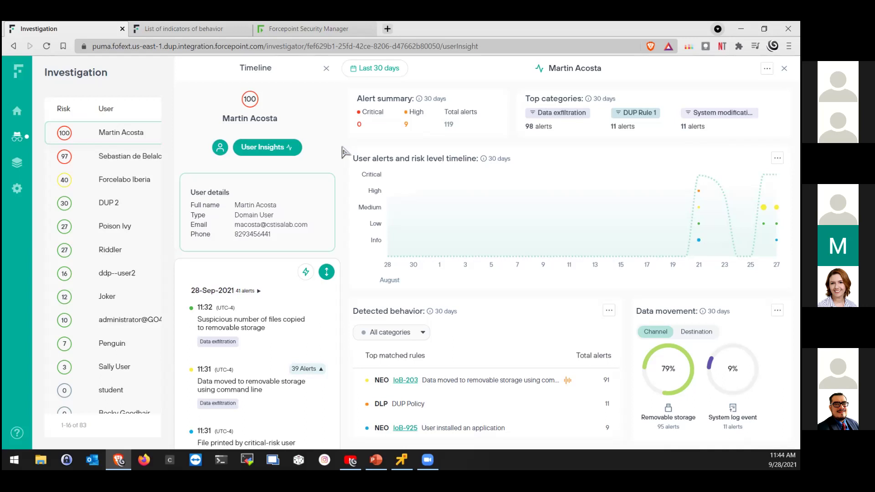
# Filter the user's detected behavior by System modification, leave the insights view and open User Insights again
pyautogui.click(720, 113)
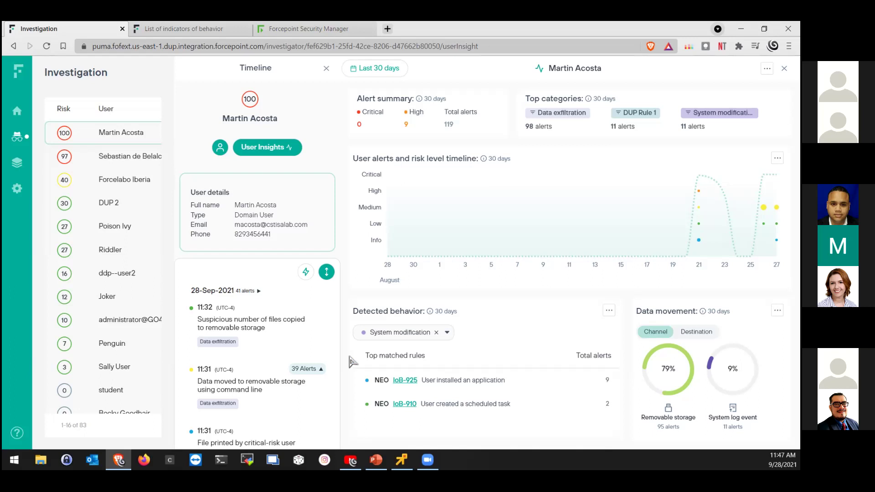
pyautogui.press('Escape')
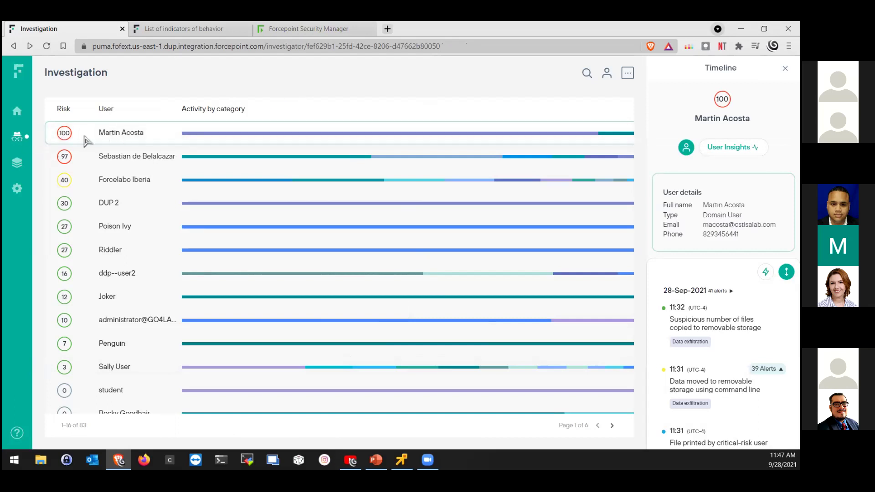
pyautogui.click(732, 147)
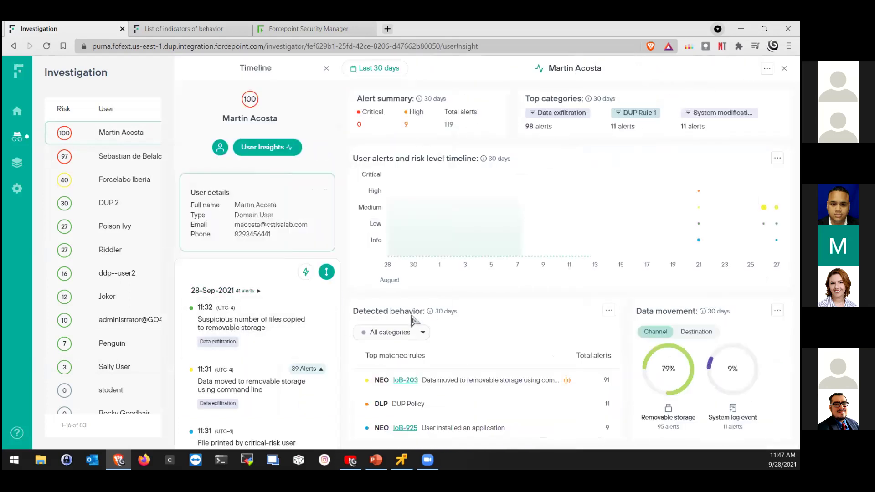
# Open the 28-Sep-2021 11:32 removable storage alert and filter its forensics table to the file mc26.txt
pyautogui.click(321, 316)
pyautogui.scroll(-1, 322, 317)
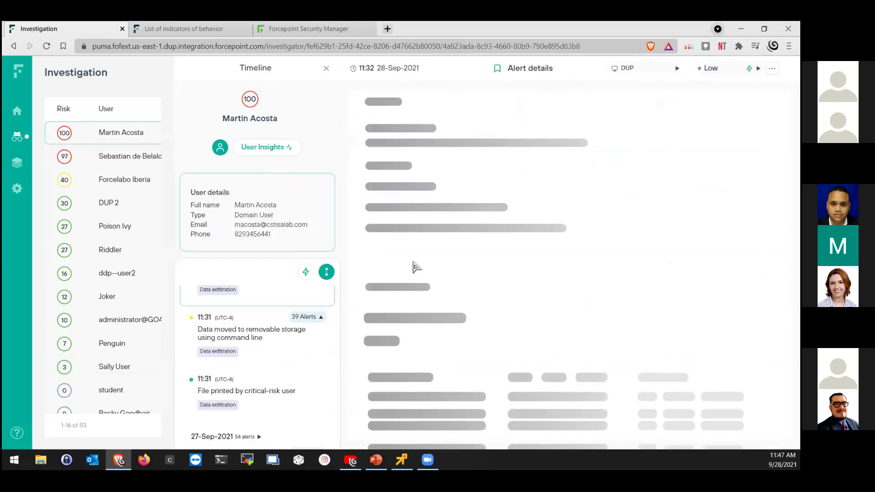
pyautogui.scroll(-1, 401, 279)
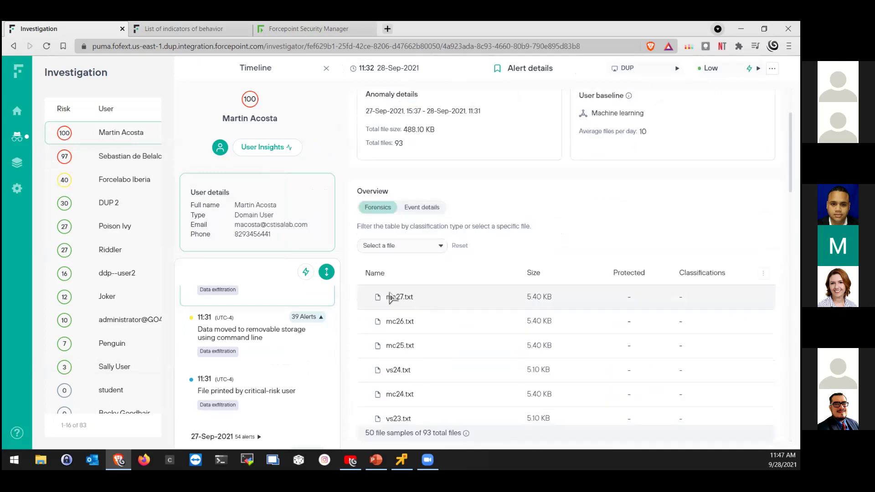
pyautogui.click(385, 247)
pyautogui.click(387, 280)
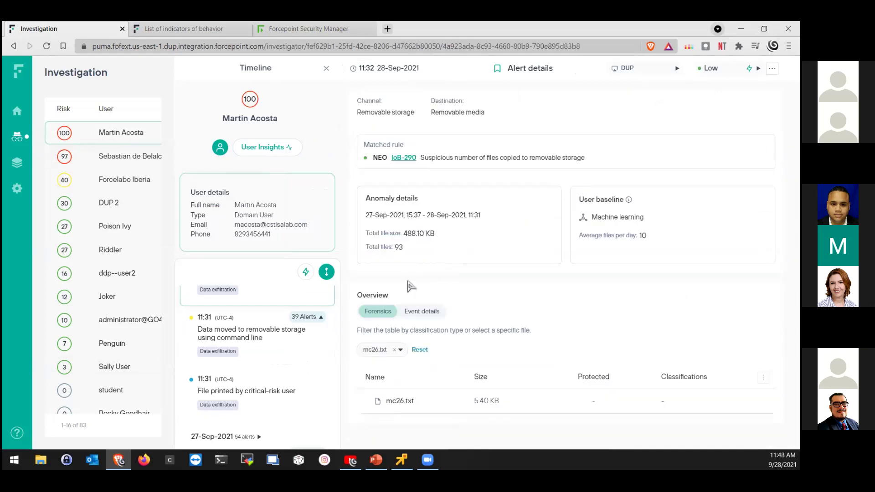
# Show the alert's event details, expand the first 27-Sep-2021 16:39 event and highlight its source application
pyautogui.click(423, 311)
pyautogui.scroll(-2, 396, 274)
pyautogui.click(368, 251)
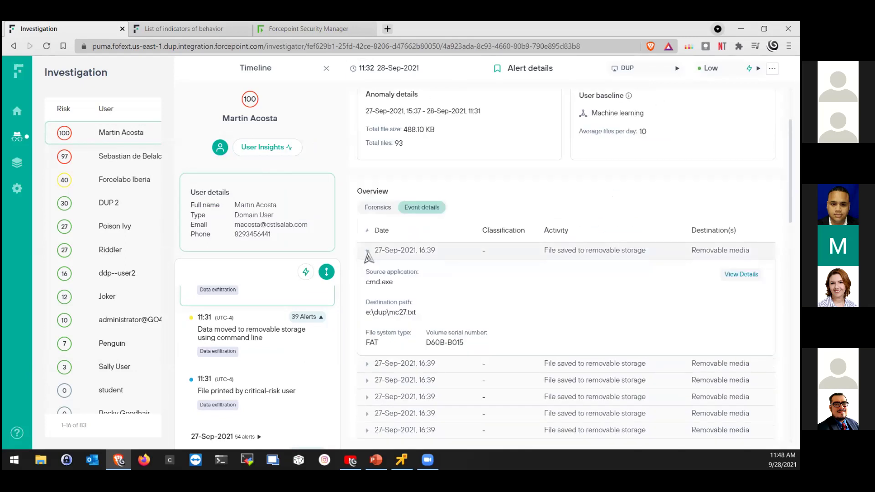
pyautogui.scroll(-1, 390, 264)
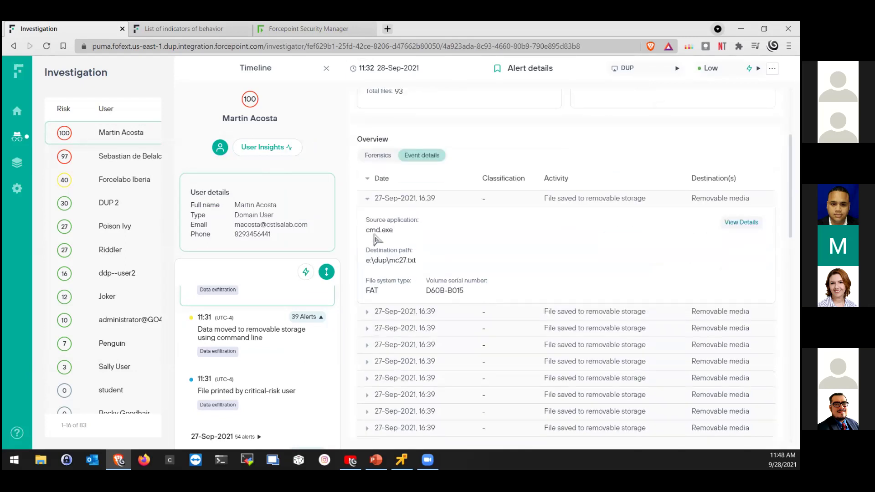
pyautogui.moveTo(366, 219)
pyautogui.mouseDown()
pyautogui.moveTo(403, 234)
pyautogui.moveTo(369, 230)
pyautogui.mouseUp()
pyautogui.click(391, 233)
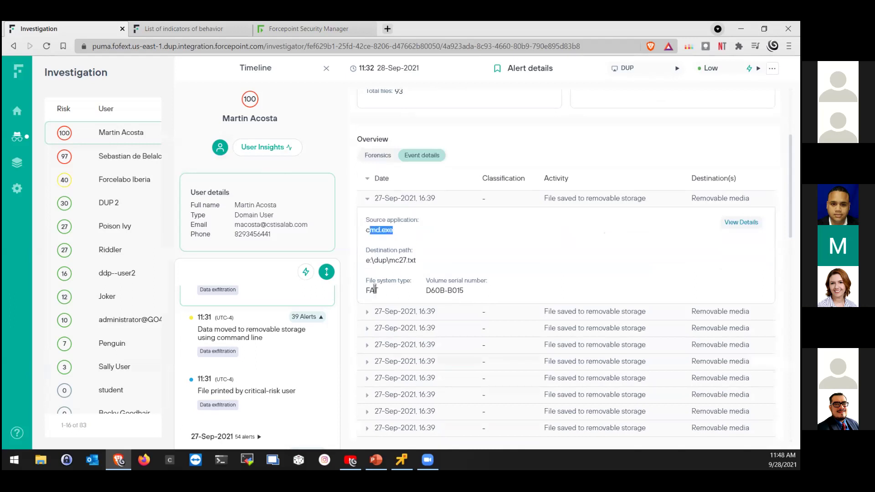
# Highlight the file system type and volume serial number in the first expanded 27-Sep-2021 16:39 event
pyautogui.tripleClick(425, 293)
pyautogui.click(429, 294)
pyautogui.moveTo(431, 292); pyautogui.dragTo(459, 292)
pyautogui.click(469, 295)
pyautogui.tripleClick(449, 292)
pyautogui.click(429, 290)
pyautogui.moveTo(366, 291); pyautogui.dragTo(472, 295)
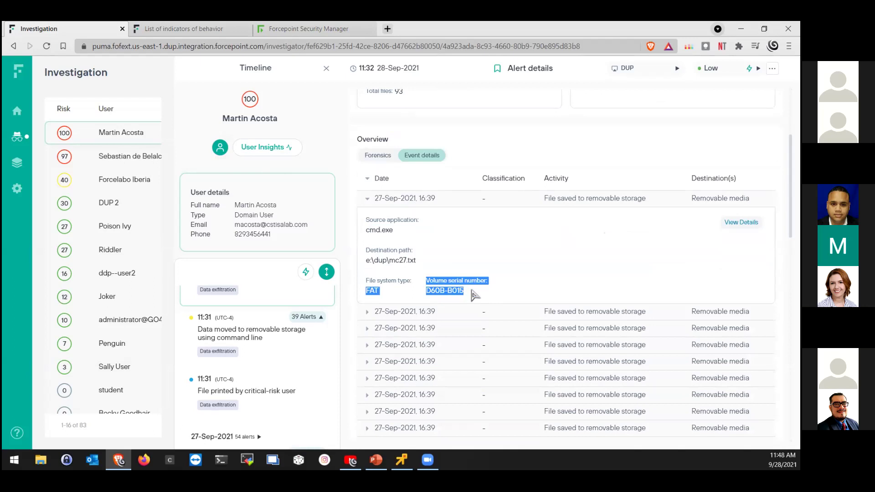
pyautogui.click(549, 262)
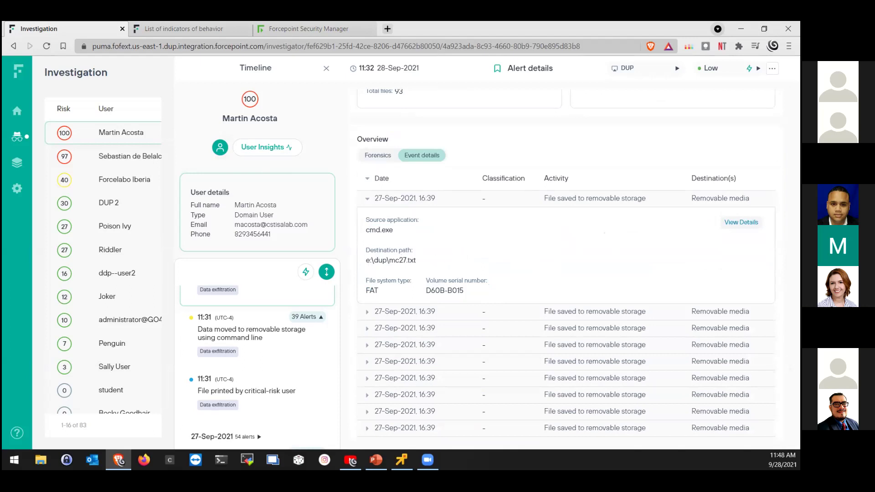
# Expand the second 27-Sep-2021 16:39 event to view its source application and destination path
pyautogui.hotkey('alt', 'Tab')
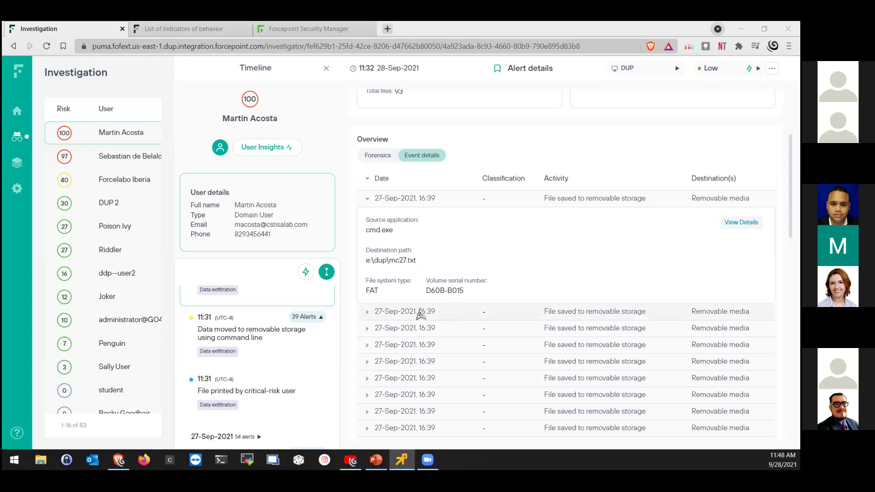
pyautogui.click(368, 313)
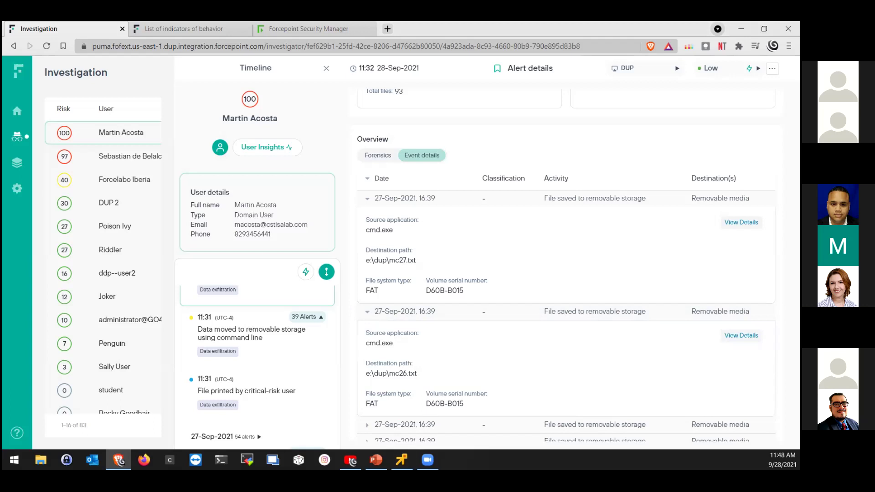
pyautogui.hotkey('alt', 'Tab')
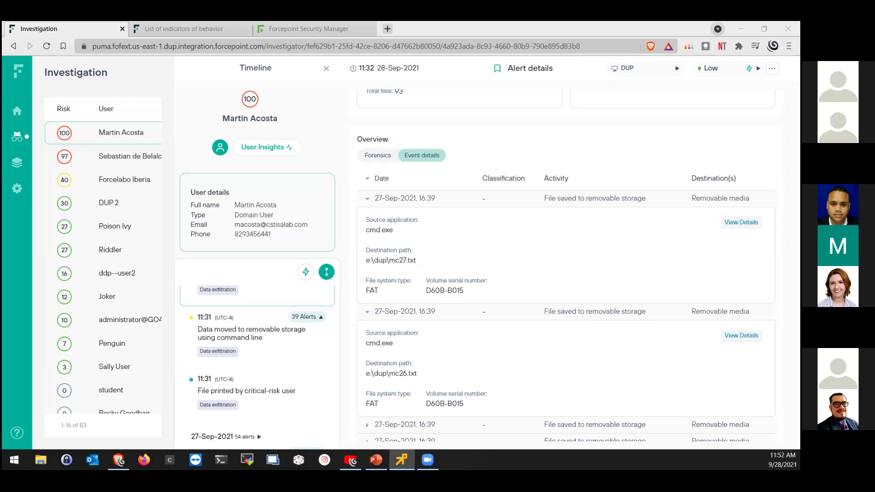
pyautogui.click(451, 251)
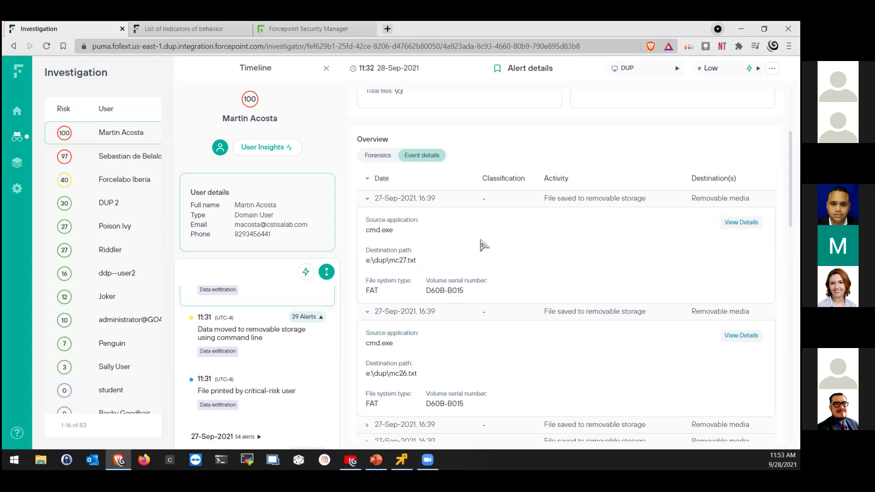
# Reload the alert page and close the user's timeline to return to the full investigation list
pyautogui.scroll(3, 503, 209)
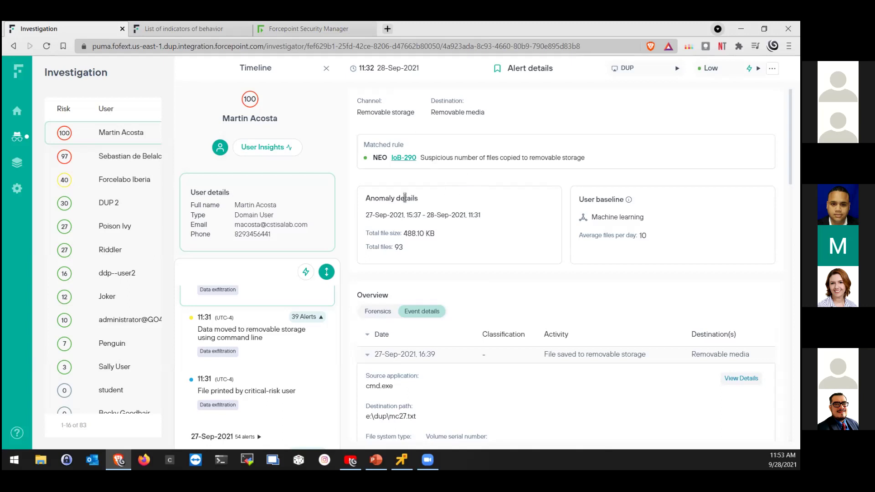
pyautogui.click(51, 49)
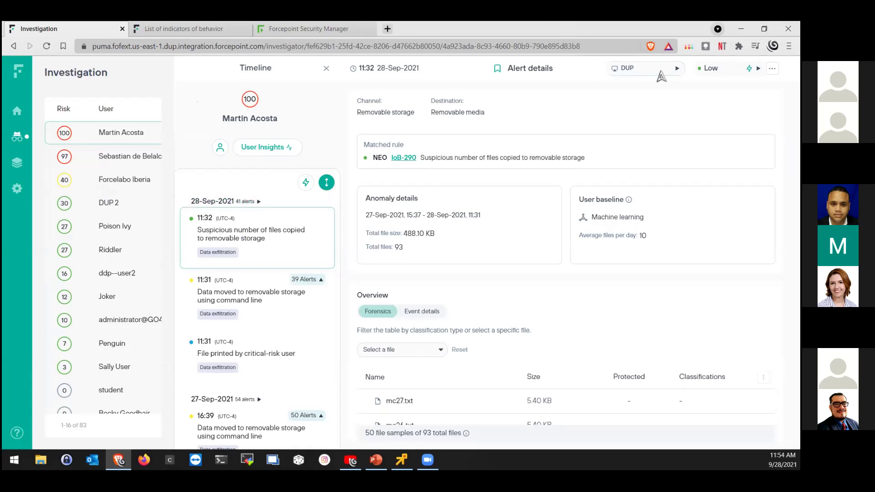
pyautogui.click(327, 69)
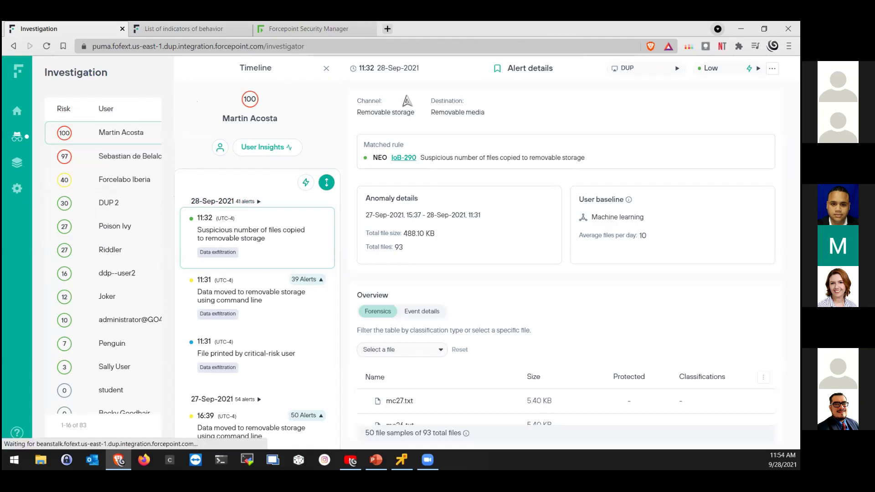
# Search the investigation list for users matching "dup" and clear the search
pyautogui.click(717, 73)
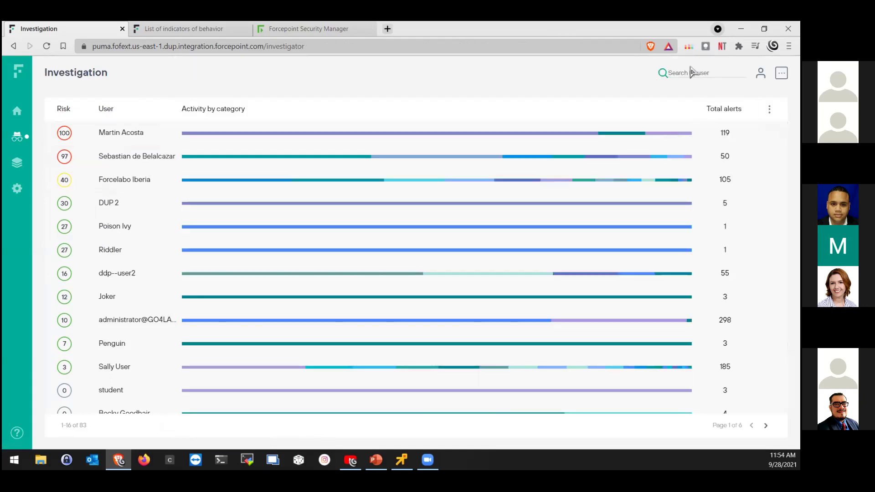
pyautogui.write('dup')
pyautogui.press('Return')
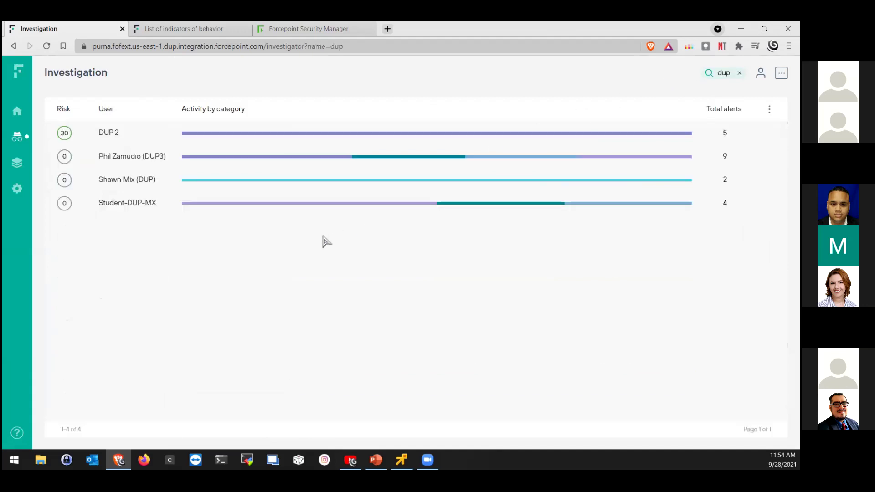
pyautogui.click(716, 79)
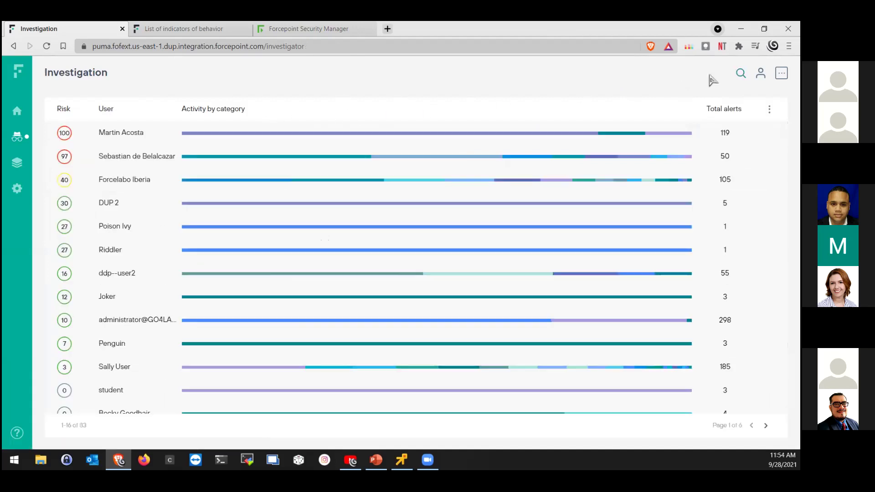
# Open User Insights for the user with risk score 100 and examine the data movement channels
pyautogui.click(65, 140)
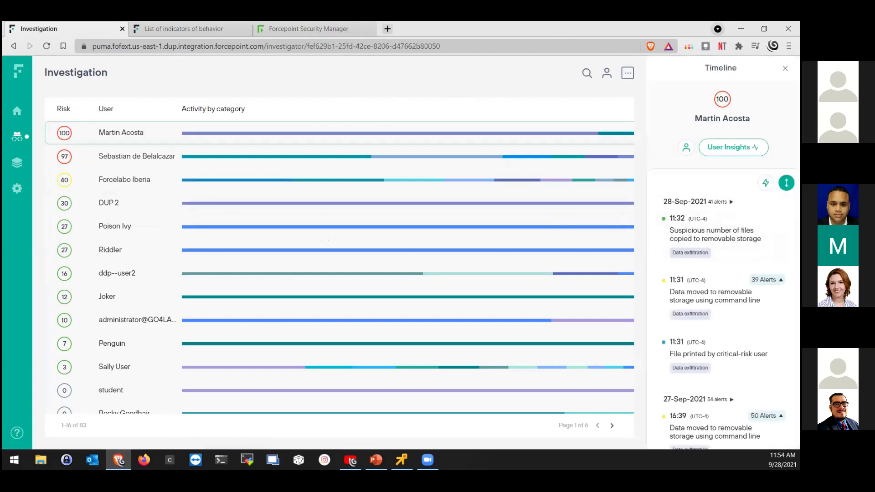
pyautogui.click(733, 147)
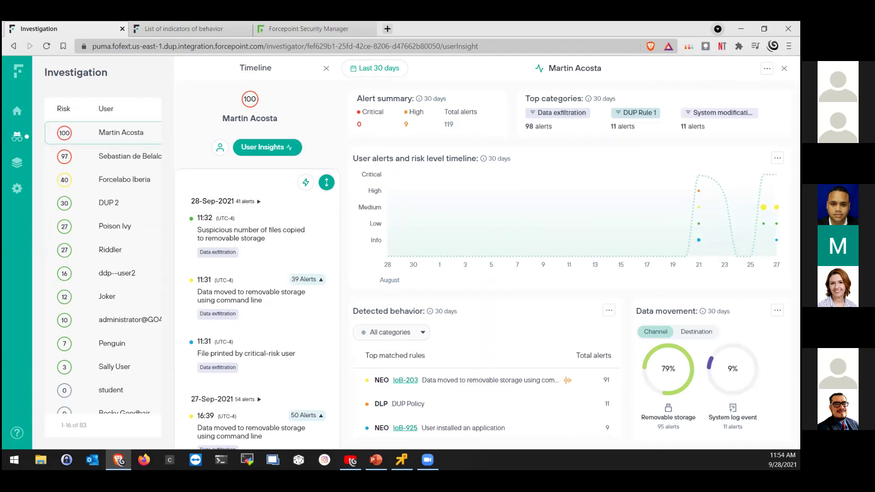
pyautogui.click(401, 460)
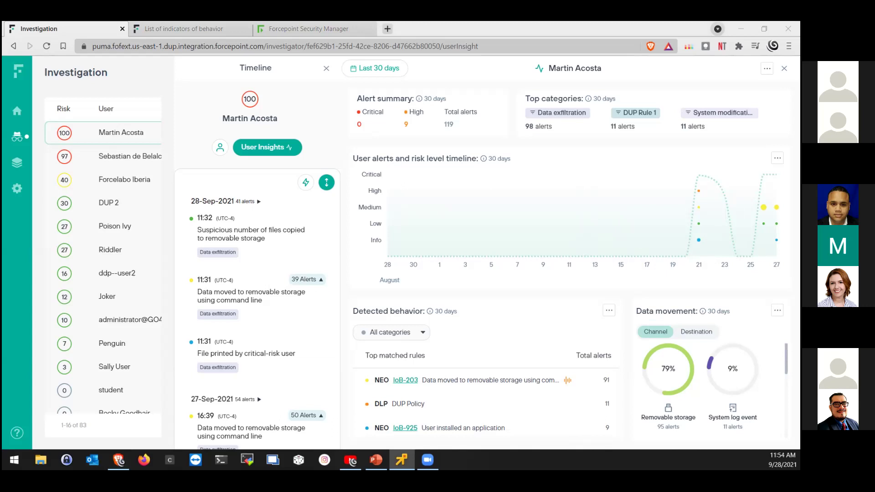
pyautogui.scroll(-2, 706, 363)
pyautogui.scroll(2, 706, 363)
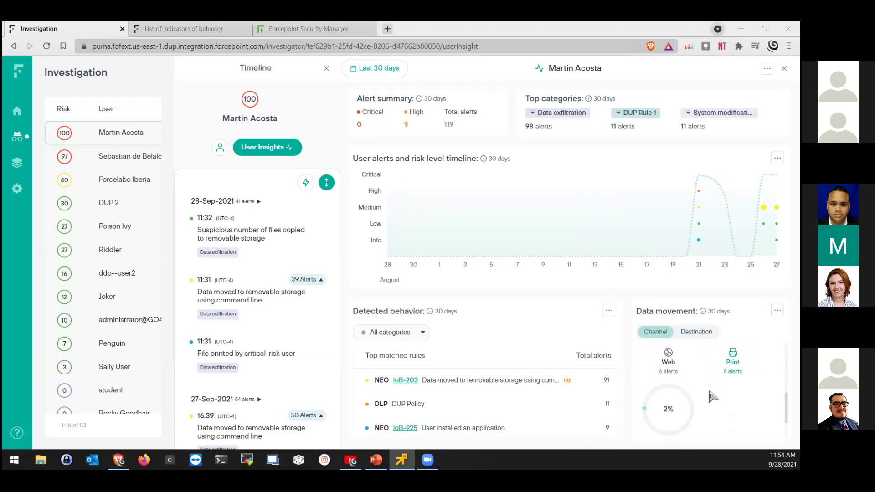
pyautogui.scroll(1, 706, 364)
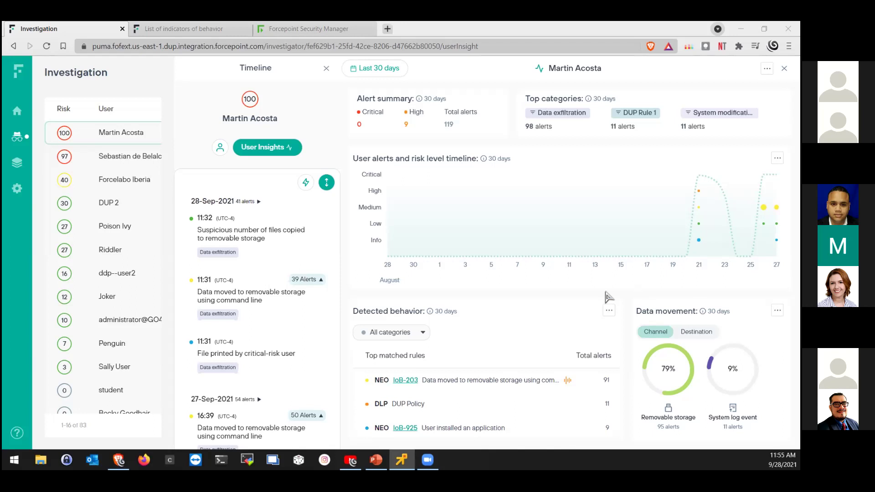
# Switch to the PowerPoint slide show at the closing "¡Gracias!" slide
pyautogui.moveTo(445, 241)
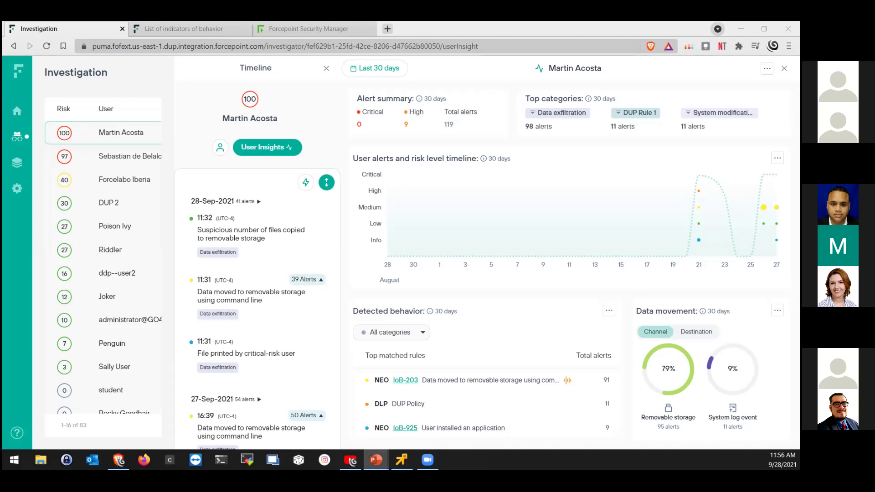
pyautogui.click(376, 460)
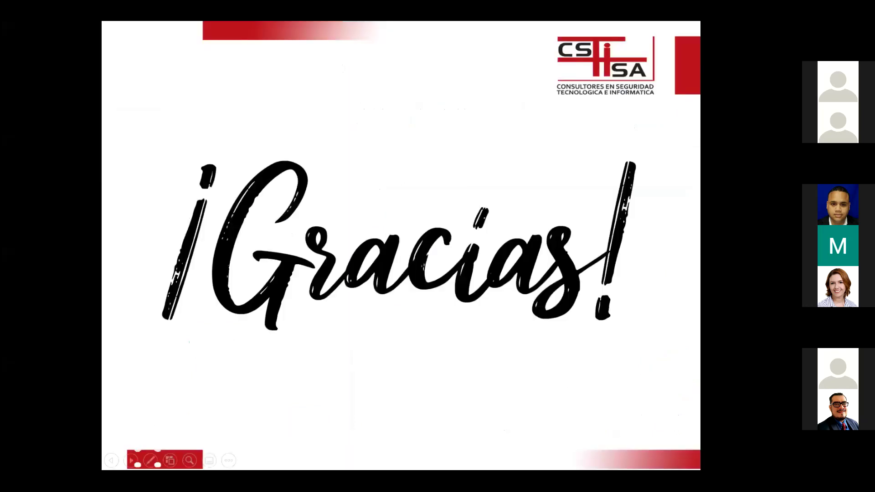